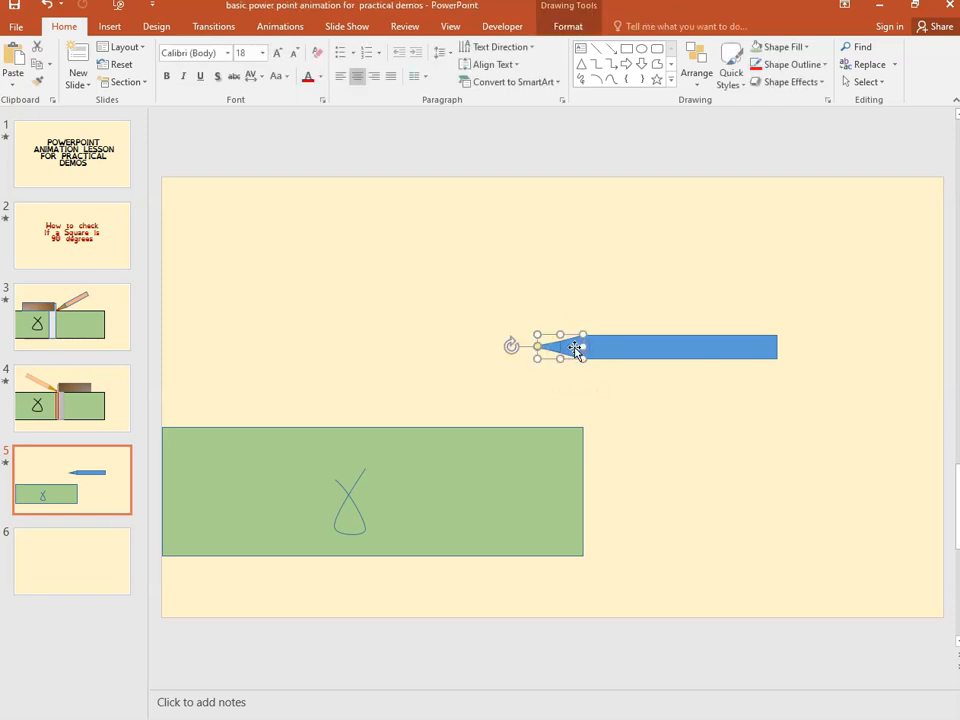
# Step: Fill the pencil's tapered wood section with the theme orange colour
pyautogui.rightClick(576, 349)
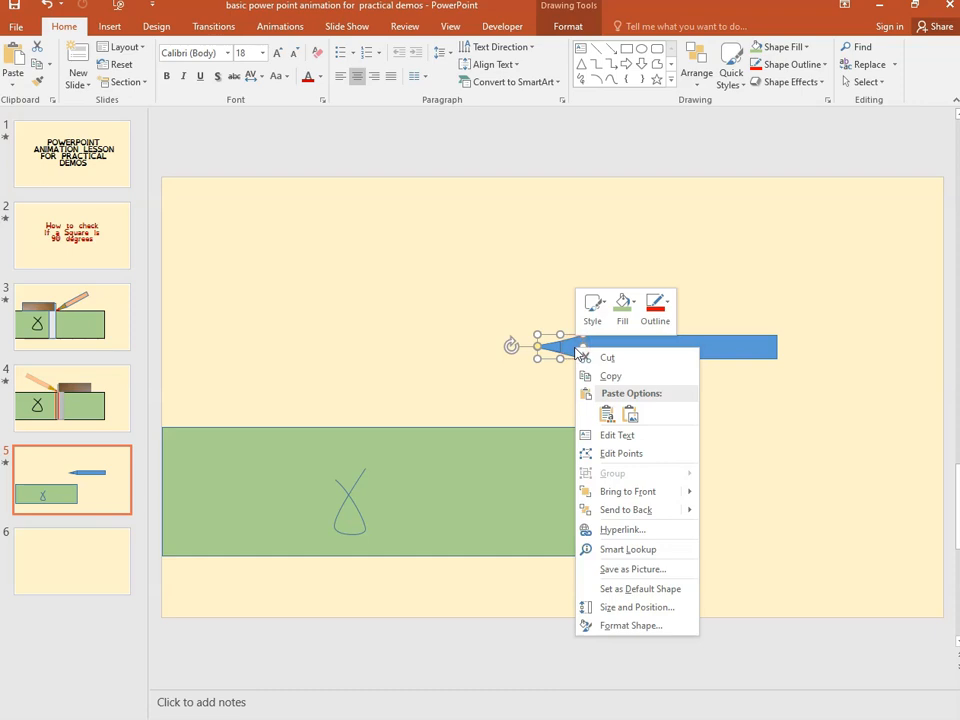
pyautogui.click(633, 304)
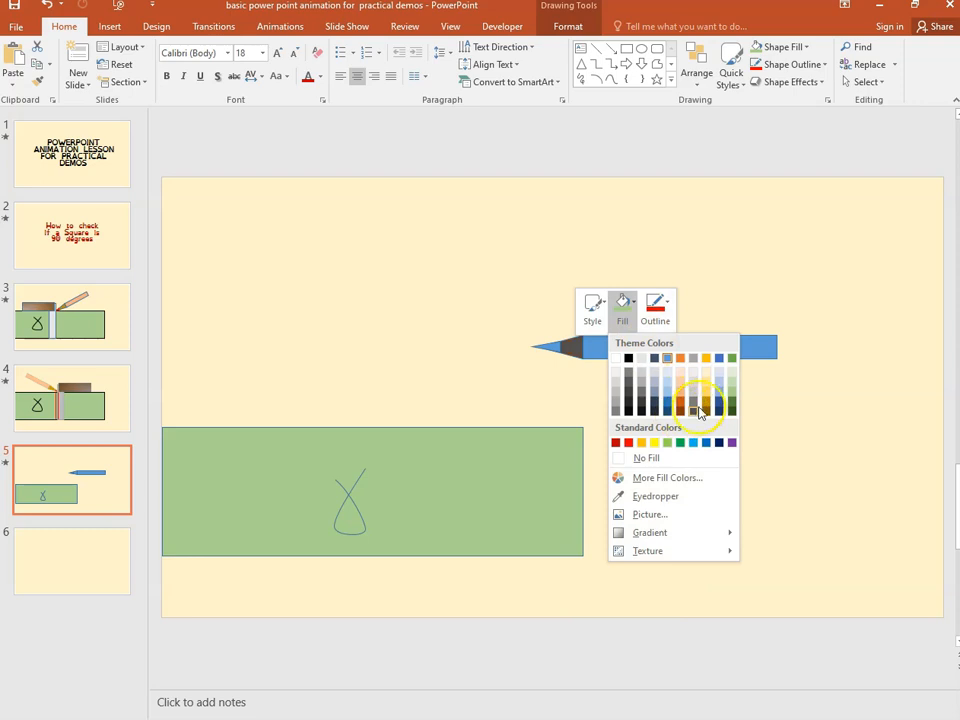
pyautogui.click(680, 358)
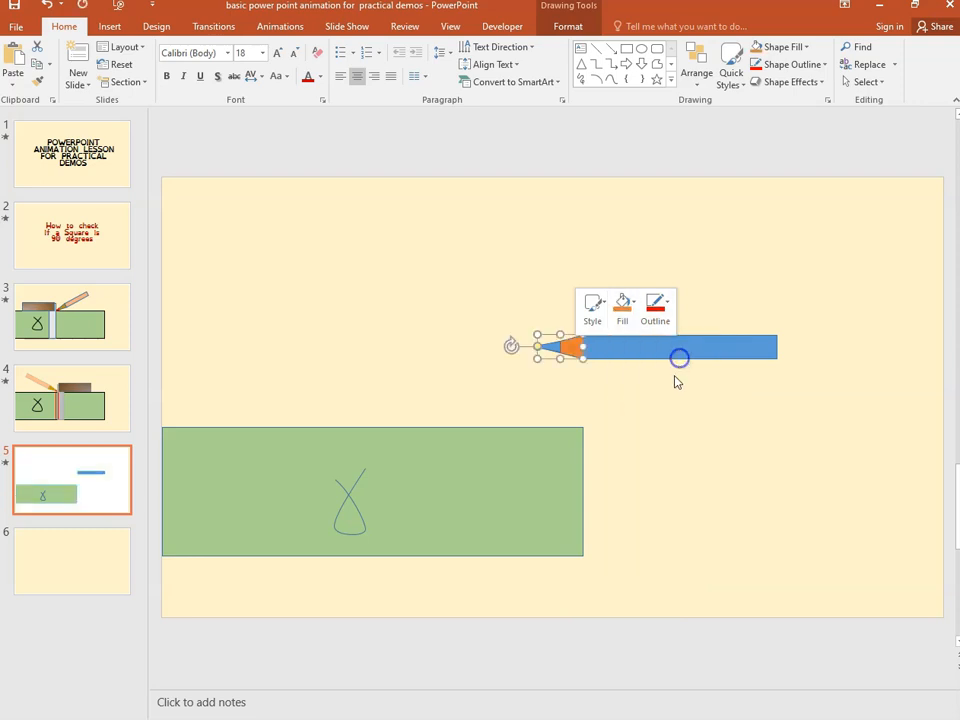
pyautogui.click(664, 416)
# Step: Fill the small triangle at the pencil's point with standard red
pyautogui.click(552, 349)
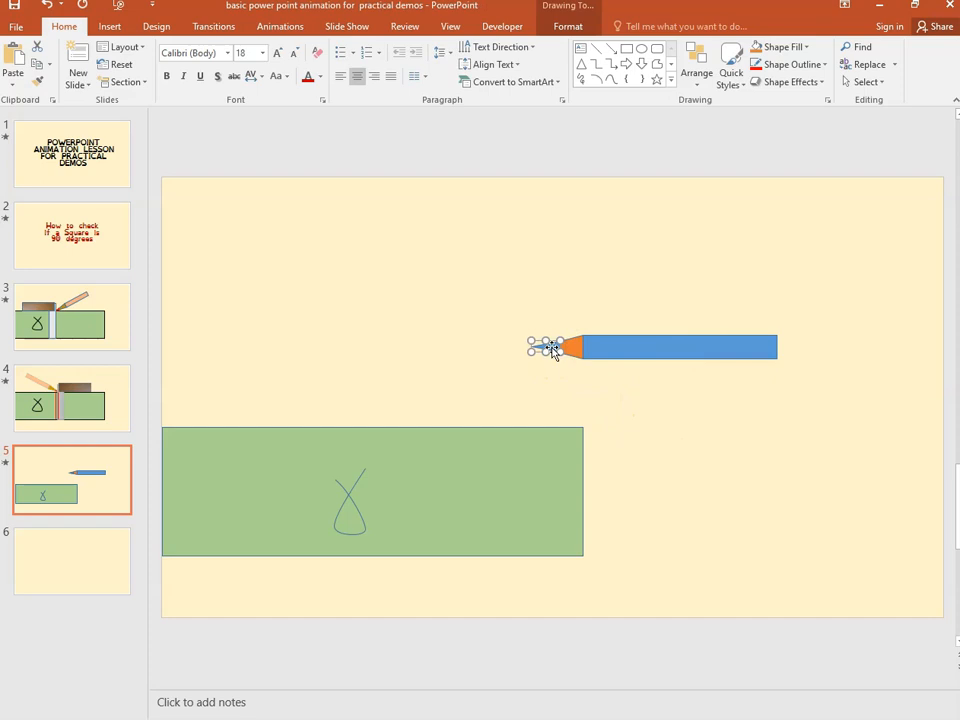
pyautogui.rightClick(552, 349)
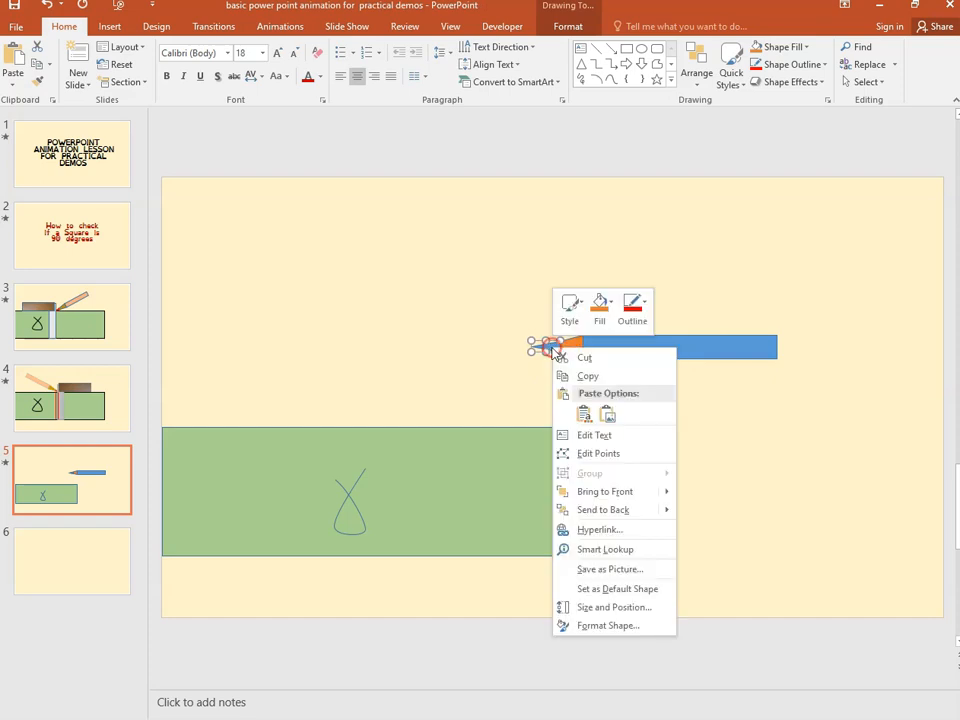
pyautogui.click(612, 305)
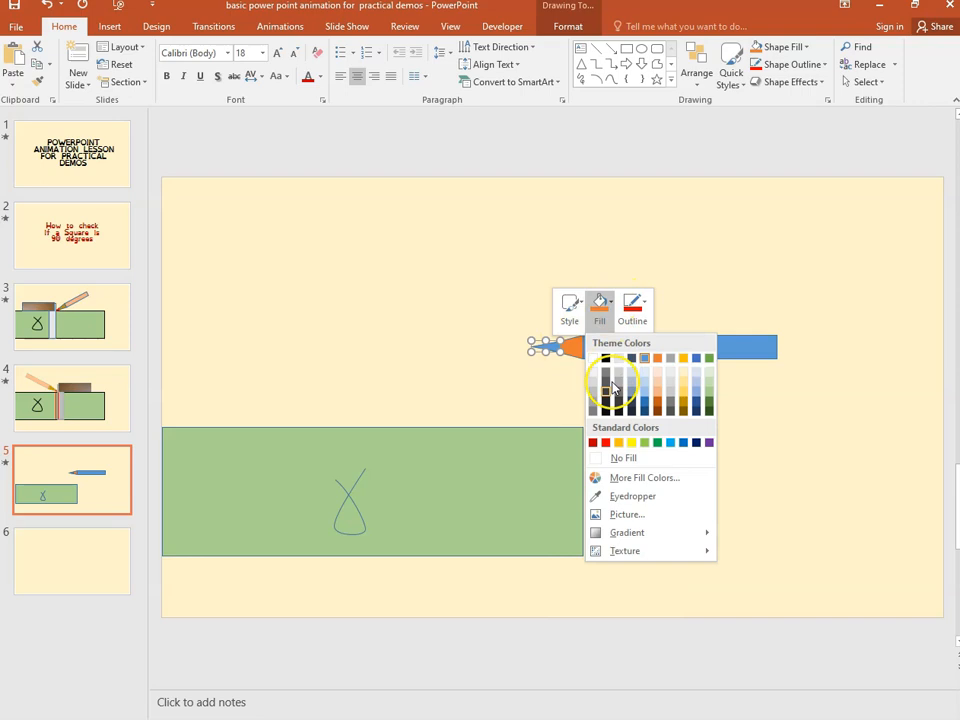
pyautogui.click(606, 447)
pyautogui.click(626, 371)
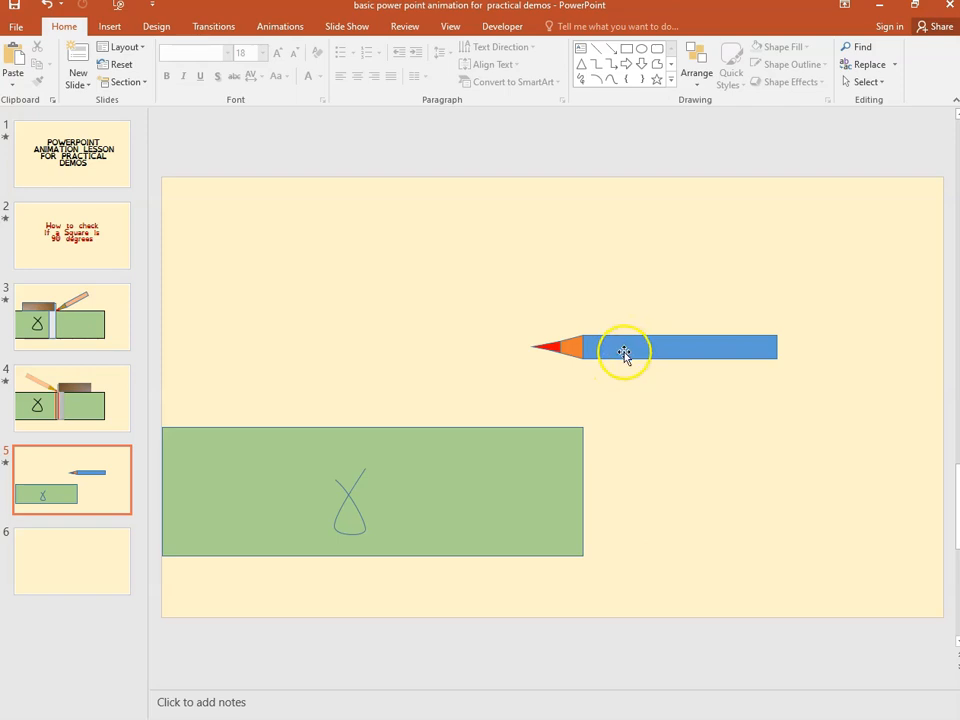
# Step: Group the red point, the orange taper and the blue body of the pencil into one object
pyautogui.click(551, 346)
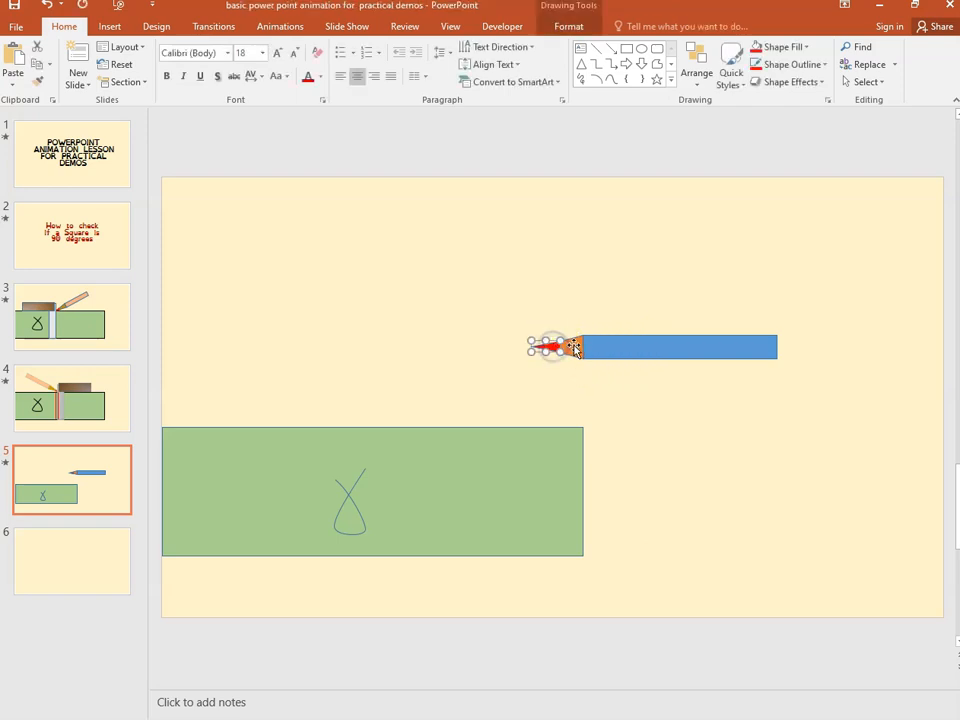
pyautogui.click(575, 347)
pyautogui.click(604, 347)
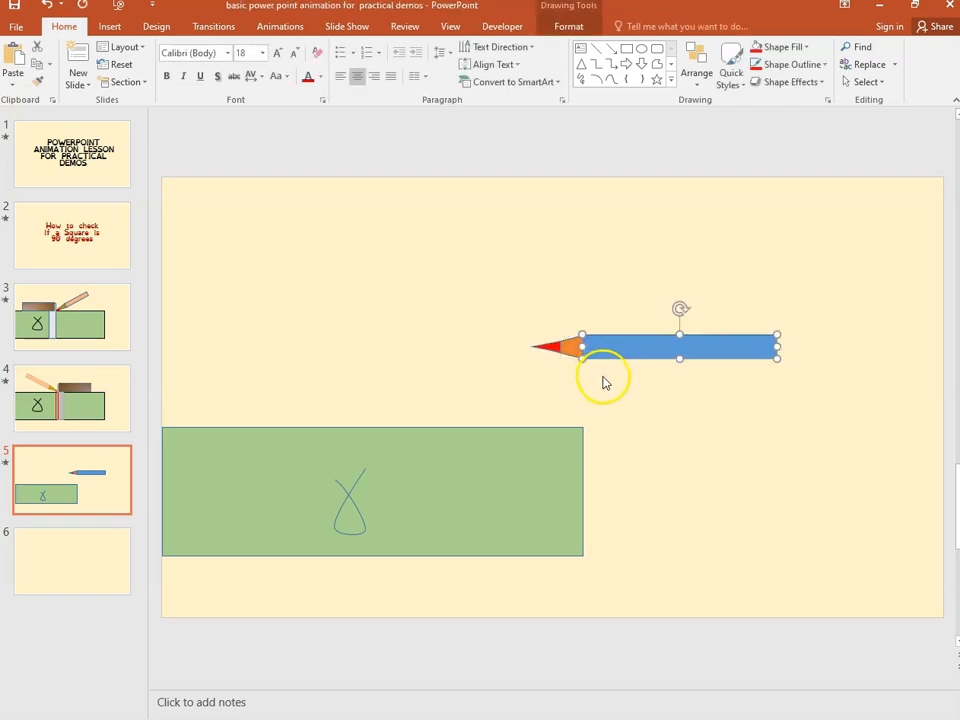
pyautogui.click(552, 347)
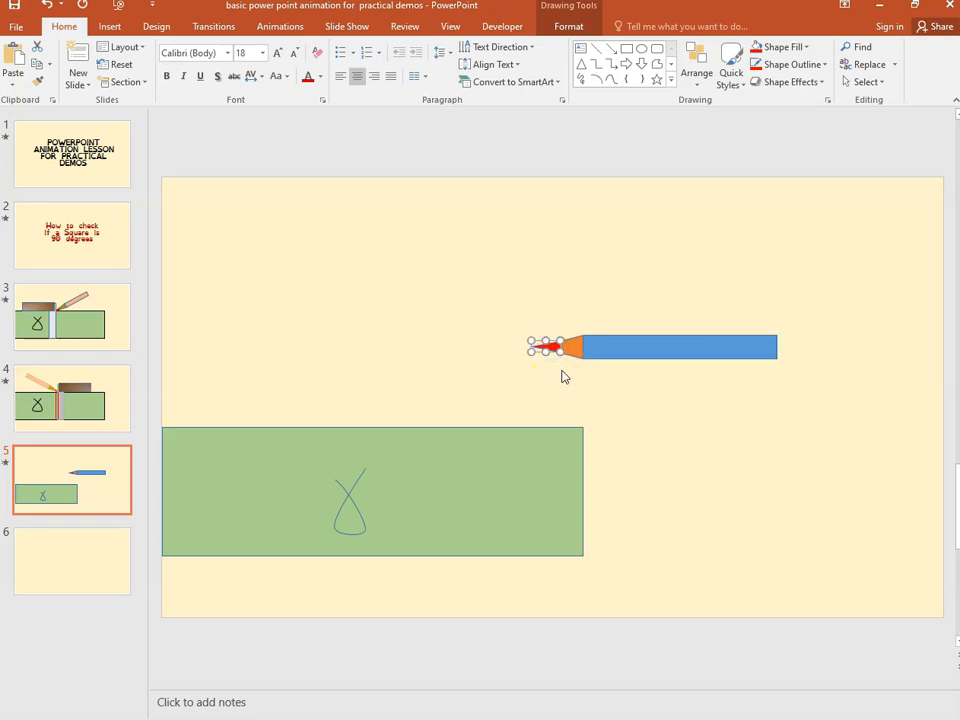
pyautogui.keyDown('shift'); pyautogui.click(568, 346); pyautogui.keyUp('shift')
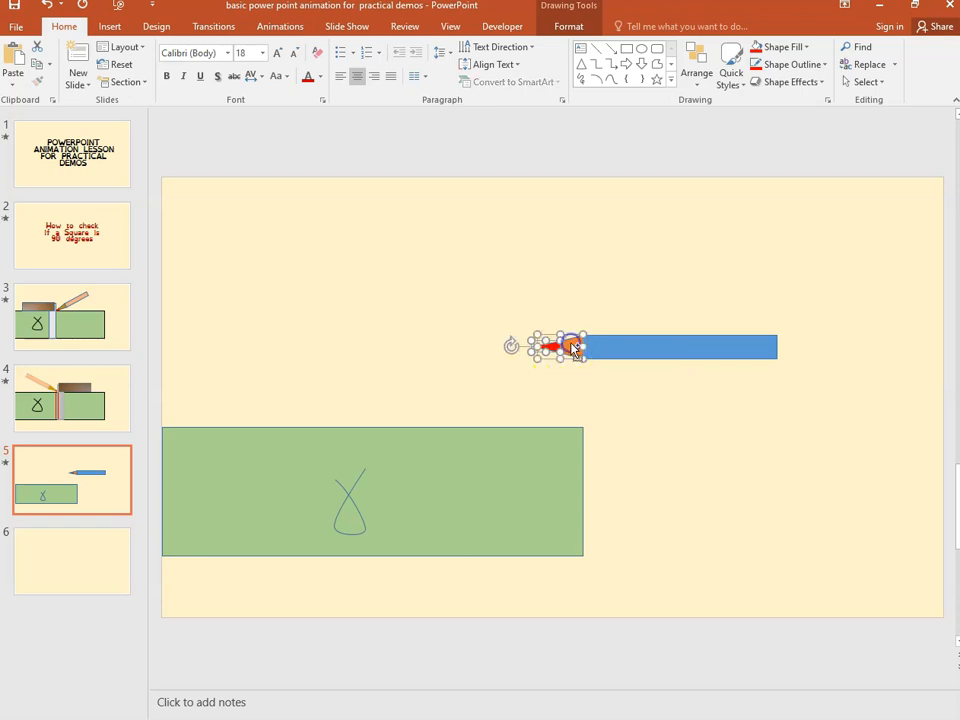
pyautogui.keyDown('shift'); pyautogui.click(606, 346); pyautogui.keyUp('shift')
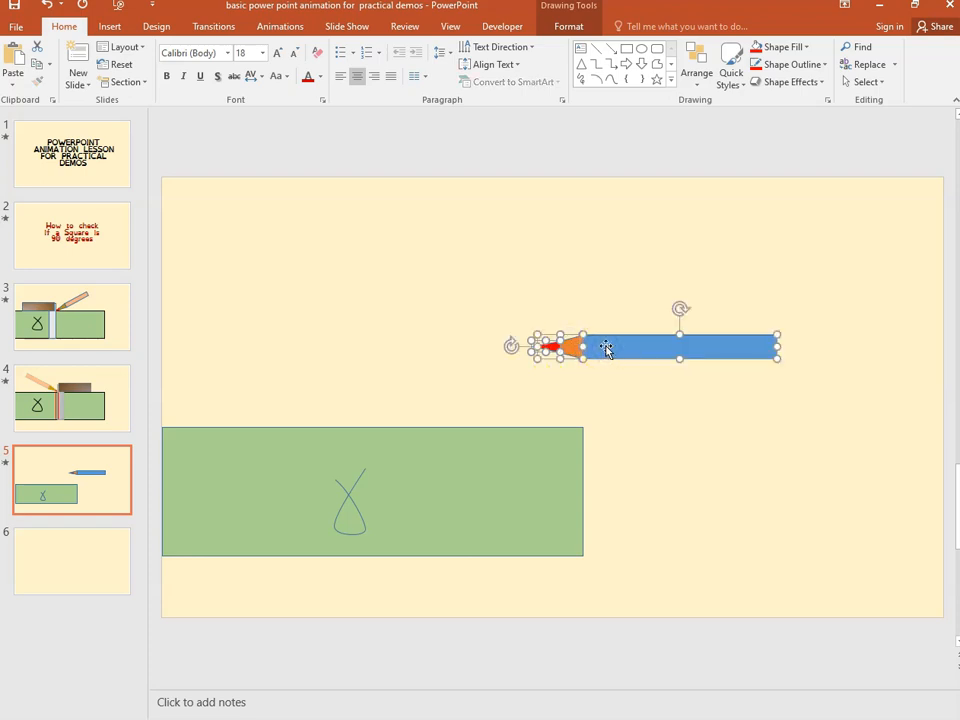
pyautogui.rightClick(606, 347)
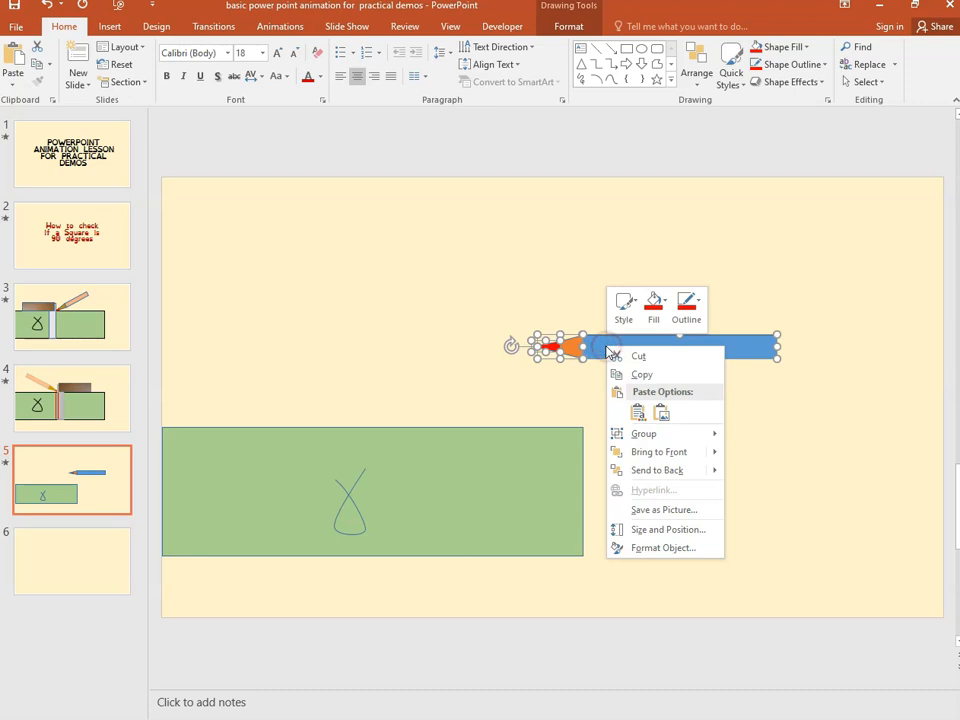
pyautogui.moveTo(712, 434)
pyautogui.click(758, 437)
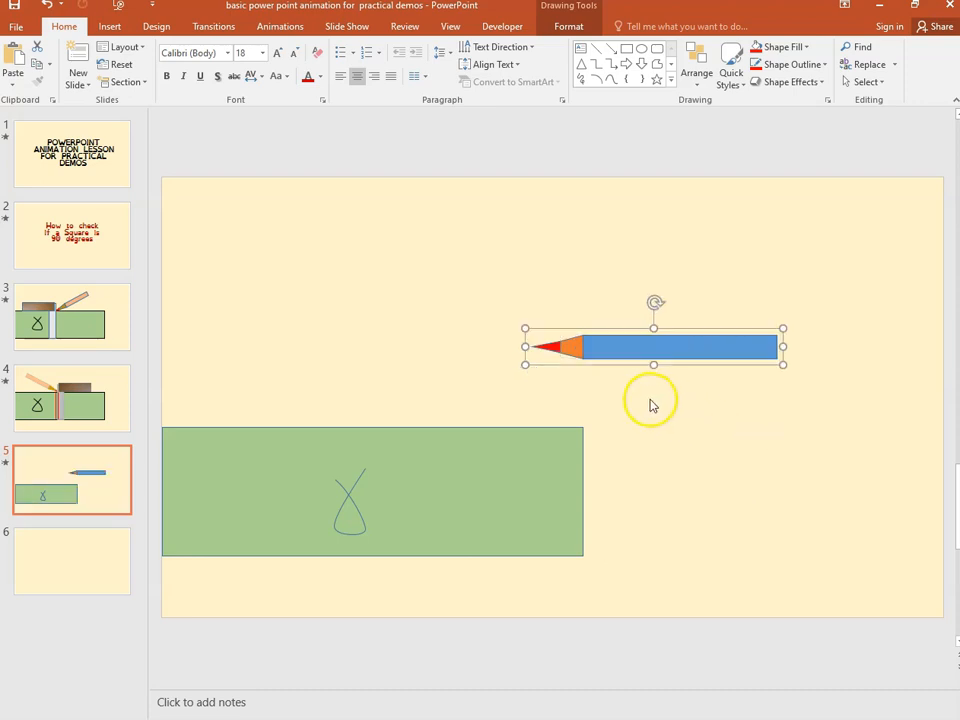
# Step: Tilt the pencil with its point downward and move it so the point touches the green board's upper edge near the middle
pyautogui.moveTo(654, 302)
pyautogui.mouseDown()
pyautogui.moveTo(615, 306)
pyautogui.moveTo(627, 311)
pyautogui.mouseUp()
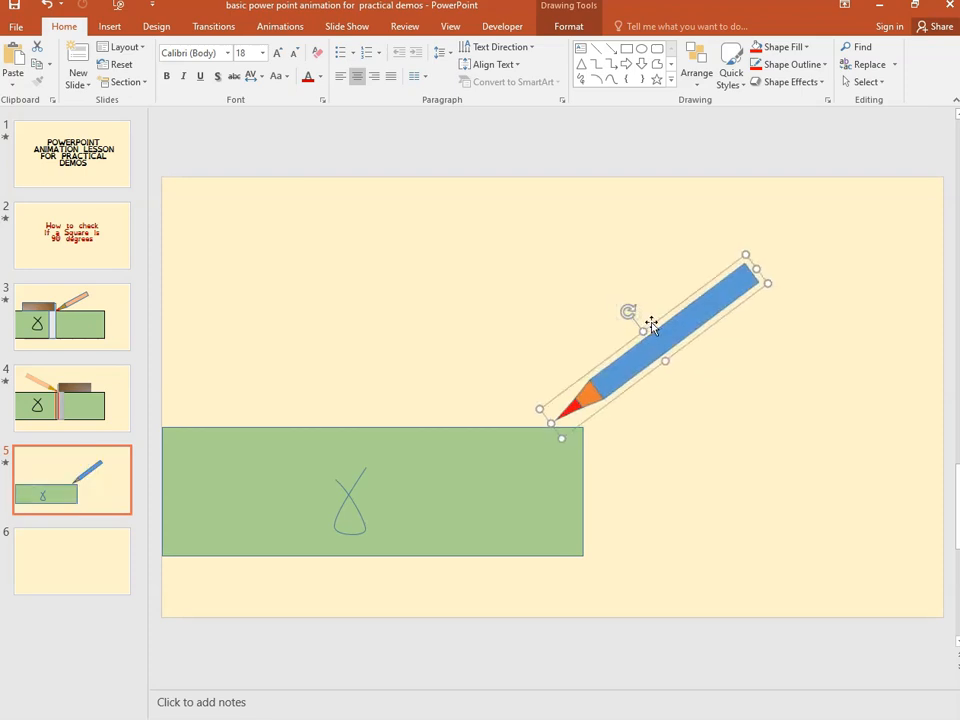
pyautogui.click(656, 324)
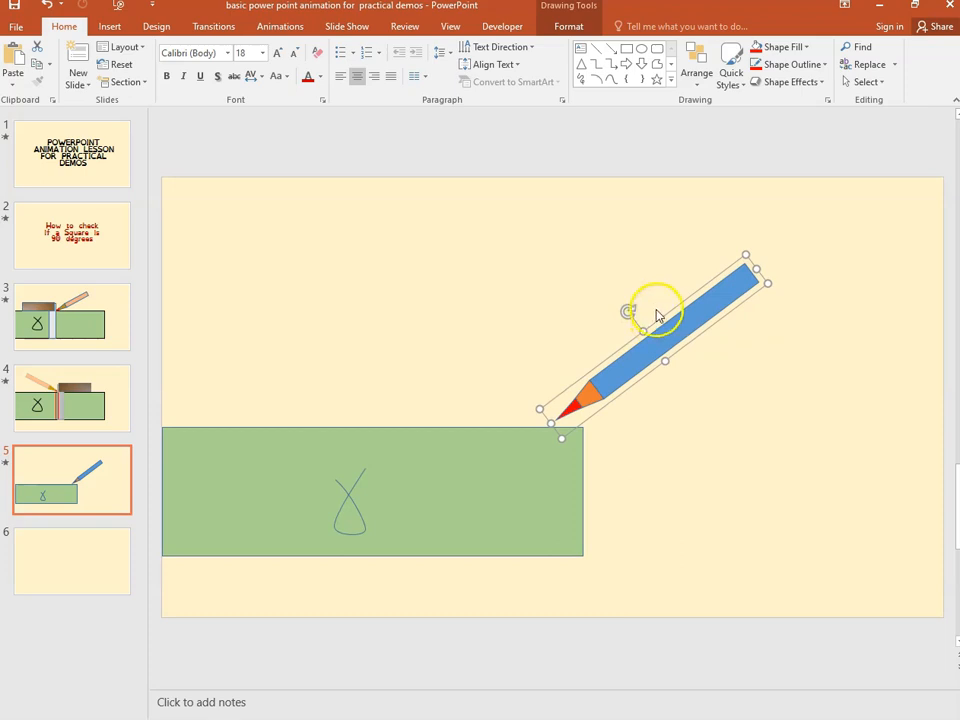
pyautogui.moveTo(658, 320); pyautogui.dragTo(461, 326)
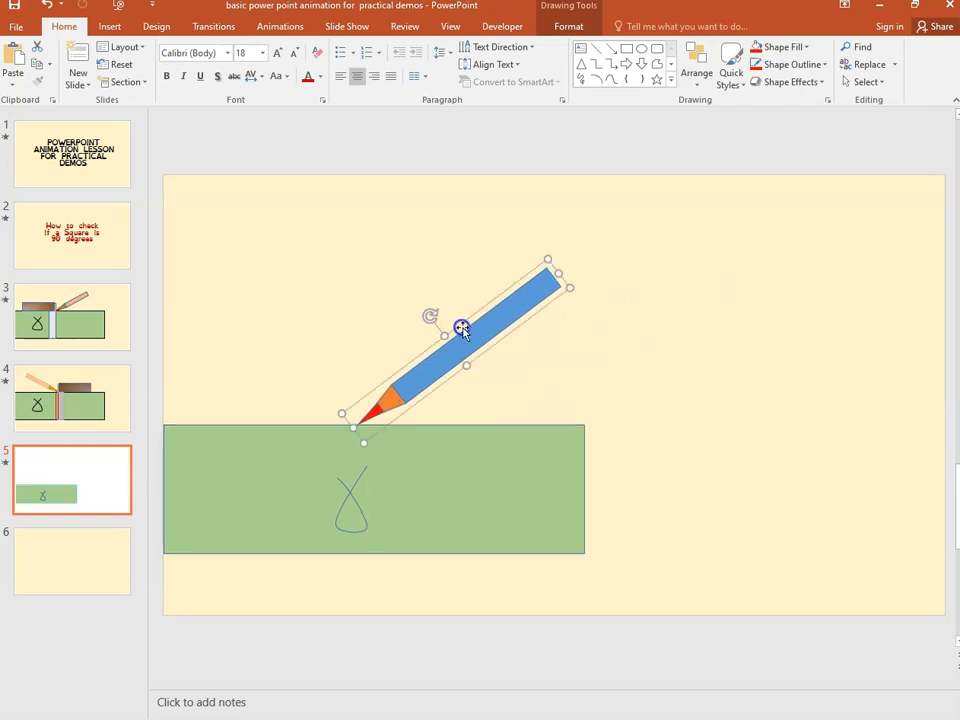
# Step: Widen the green board by extending its right side beyond the pencil
pyautogui.click(558, 497)
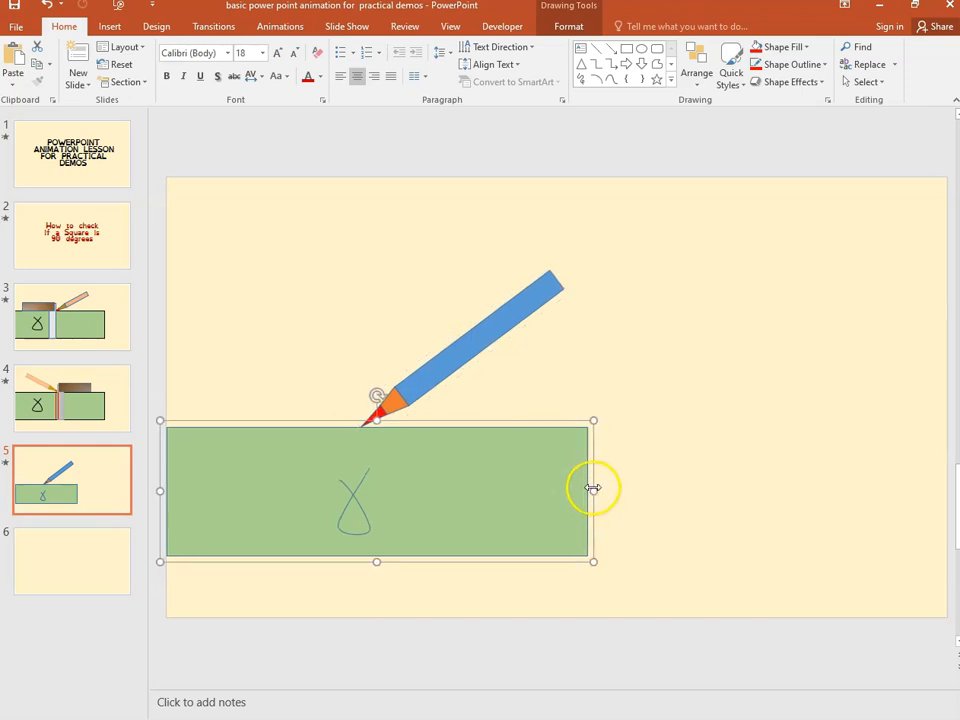
pyautogui.moveTo(595, 491); pyautogui.dragTo(684, 497)
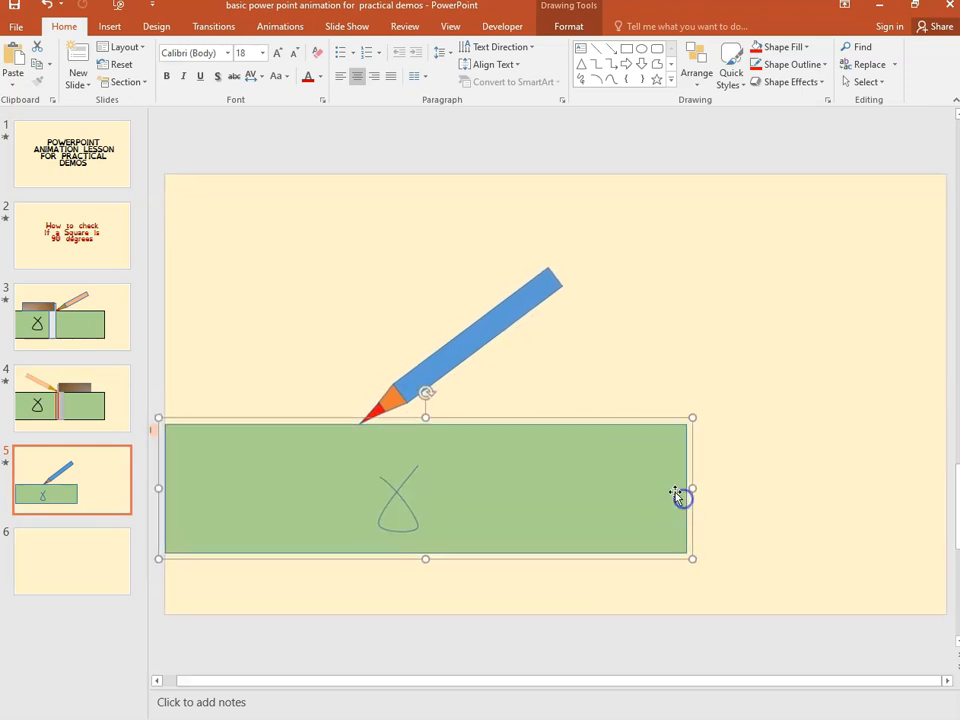
pyautogui.click(488, 374)
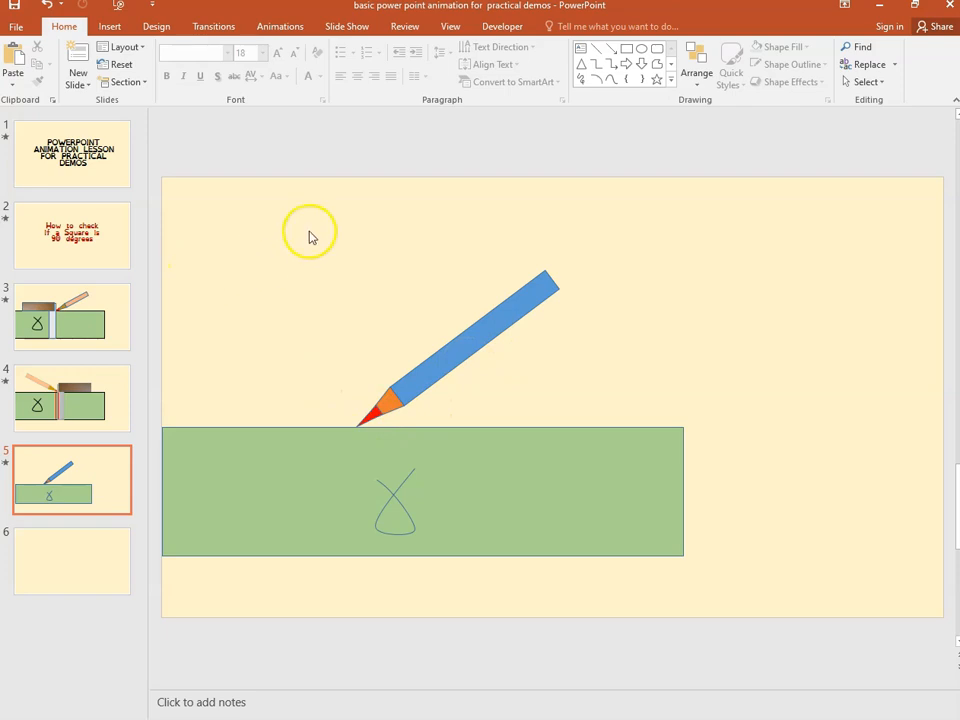
# Step: Draw a horizontal rectangle to the right of the pencil and a narrow vertical rectangle below it as parts of a square
pyautogui.click(626, 49)
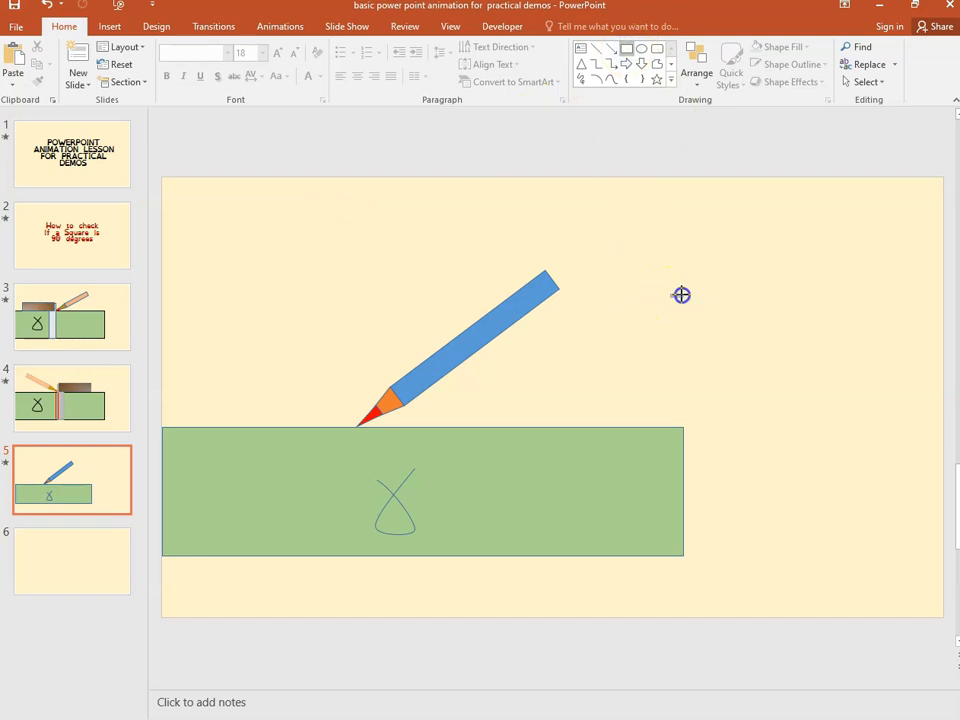
pyautogui.moveTo(670, 294)
pyautogui.mouseDown()
pyautogui.moveTo(823, 375)
pyautogui.moveTo(892, 352)
pyautogui.mouseUp()
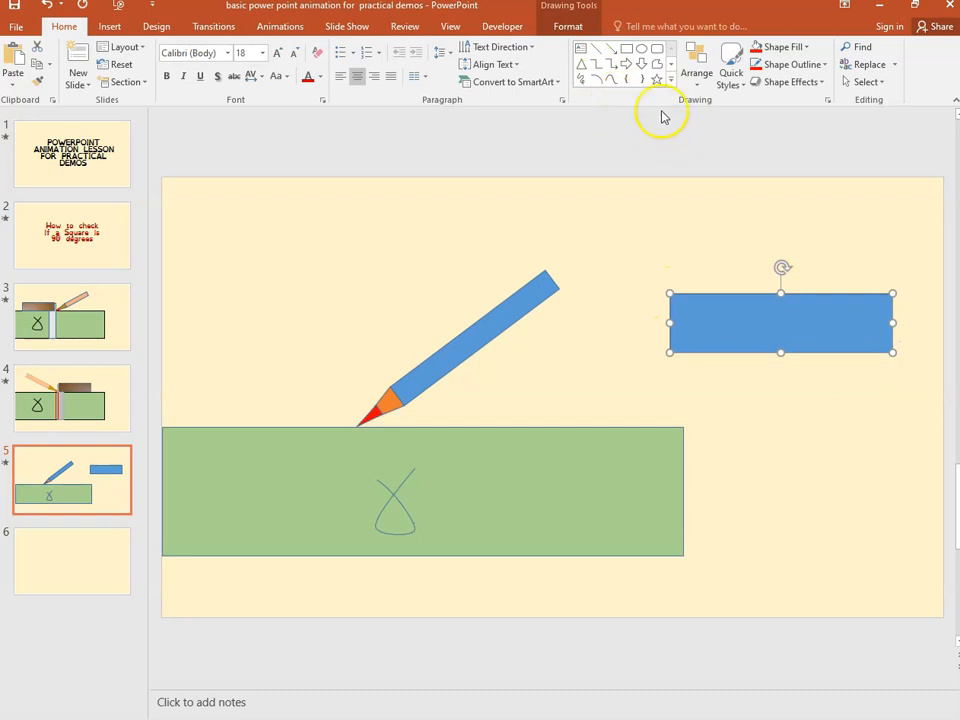
pyautogui.click(627, 49)
pyautogui.moveTo(781, 405); pyautogui.dragTo(841, 595)
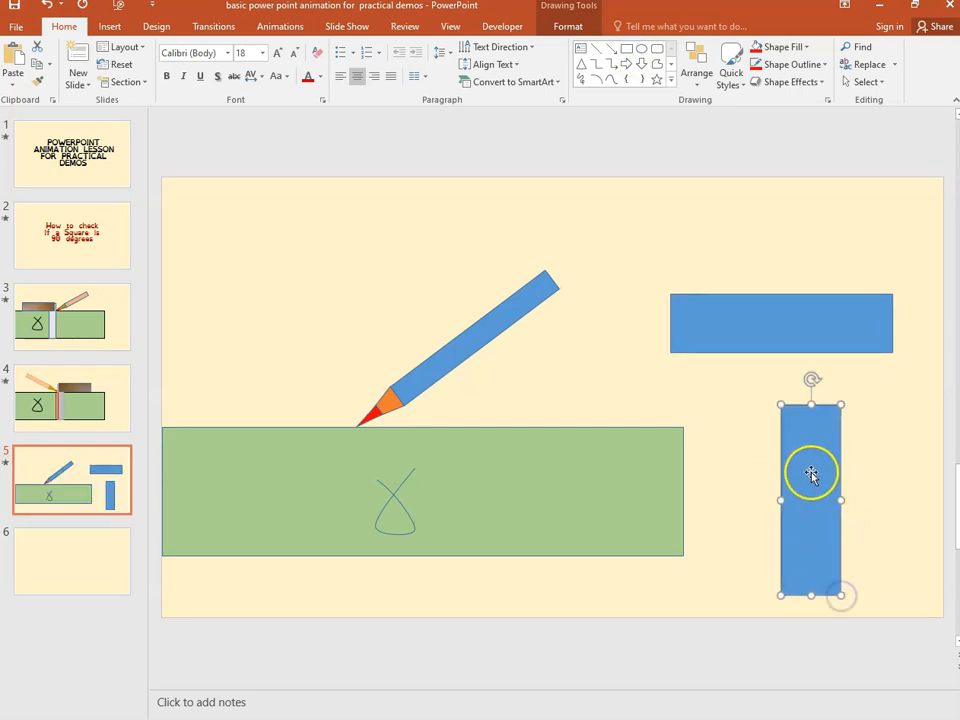
pyautogui.rightClick(810, 473)
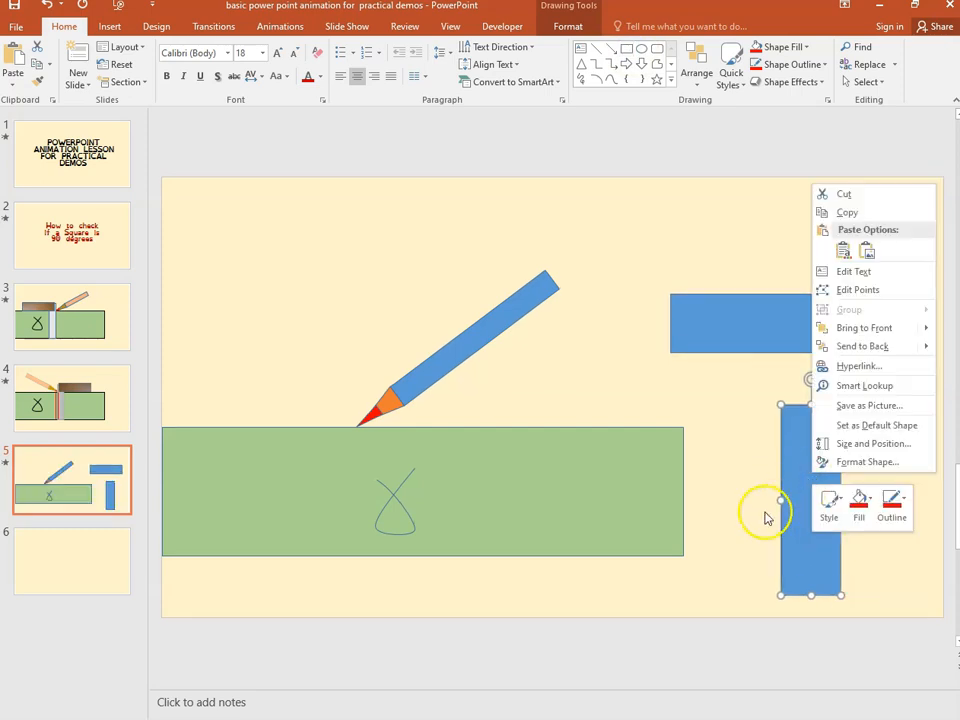
pyautogui.click(745, 513)
pyautogui.click(904, 455)
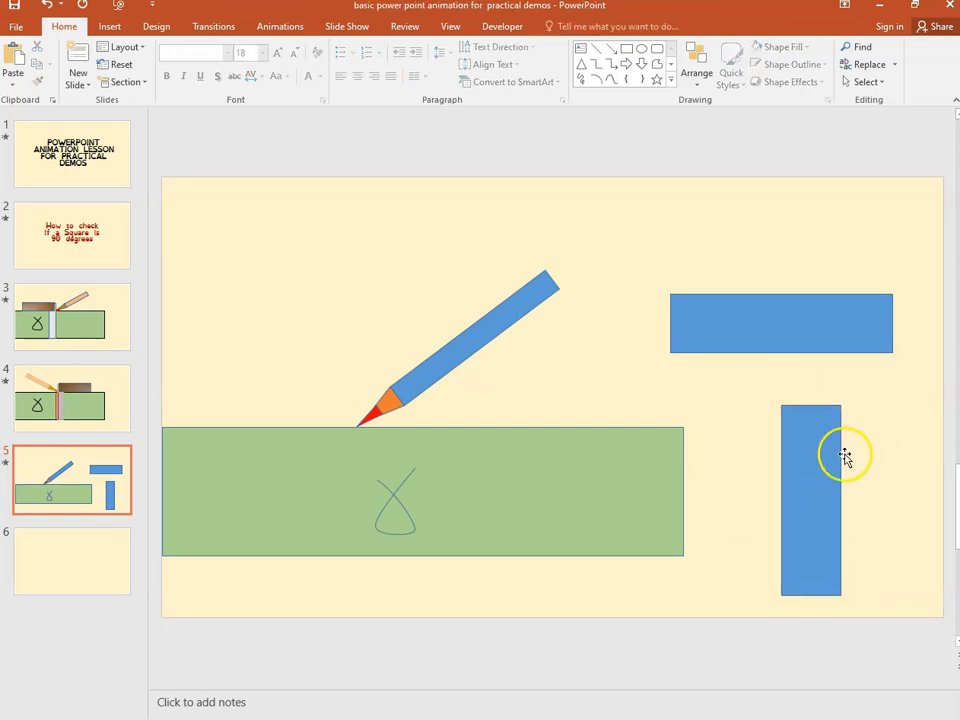
# Step: Fill the vertical rectangle with a medium grey theme colour for the square's blade
pyautogui.click(806, 448)
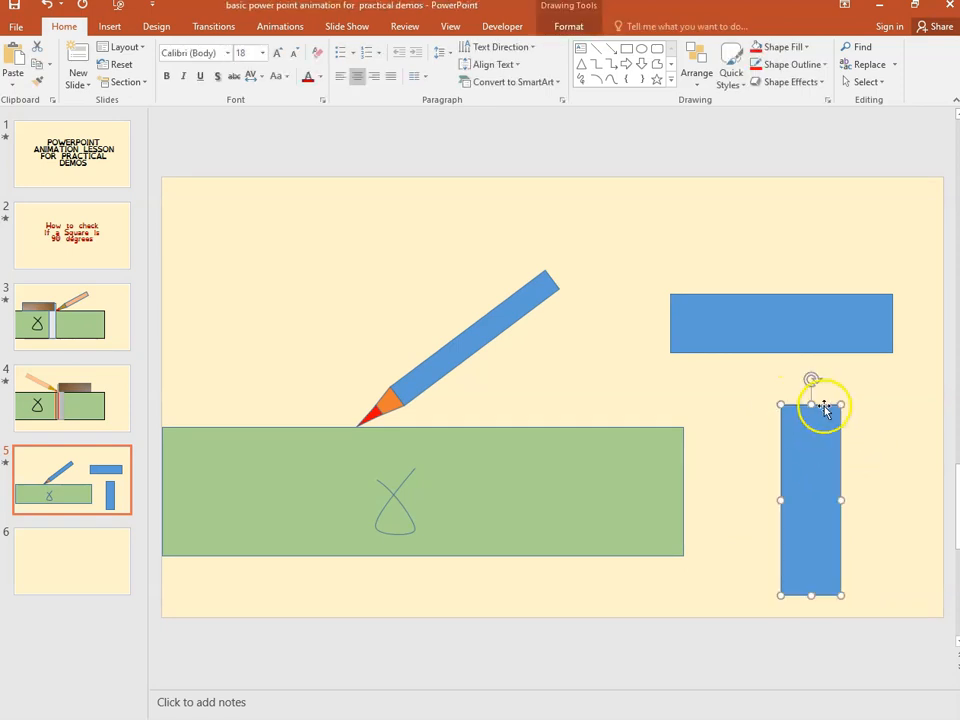
pyautogui.rightClick(814, 464)
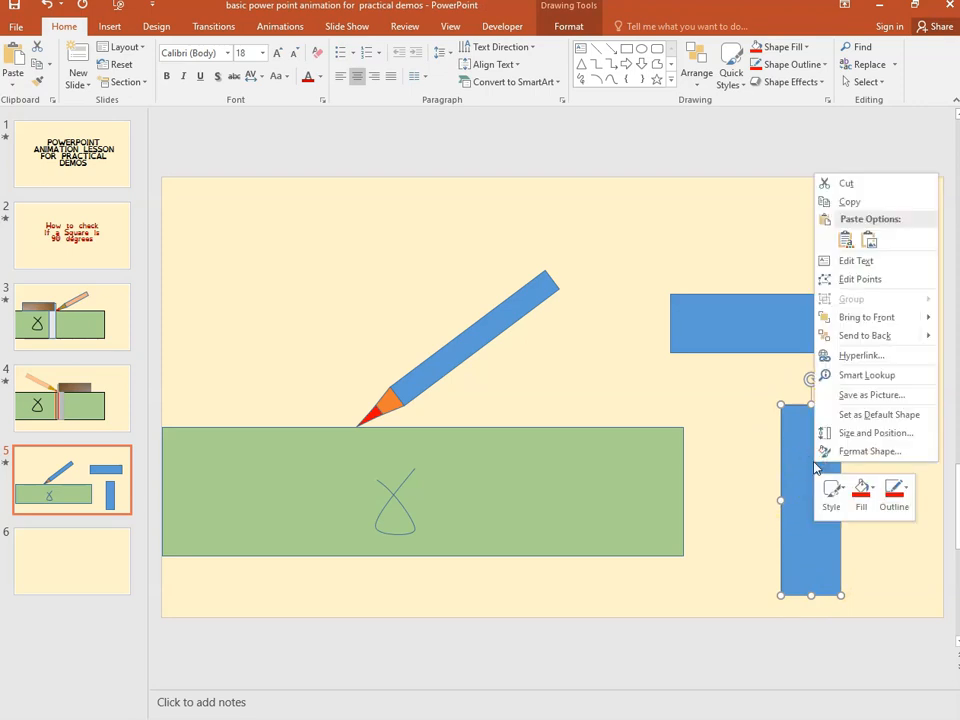
pyautogui.click(873, 490)
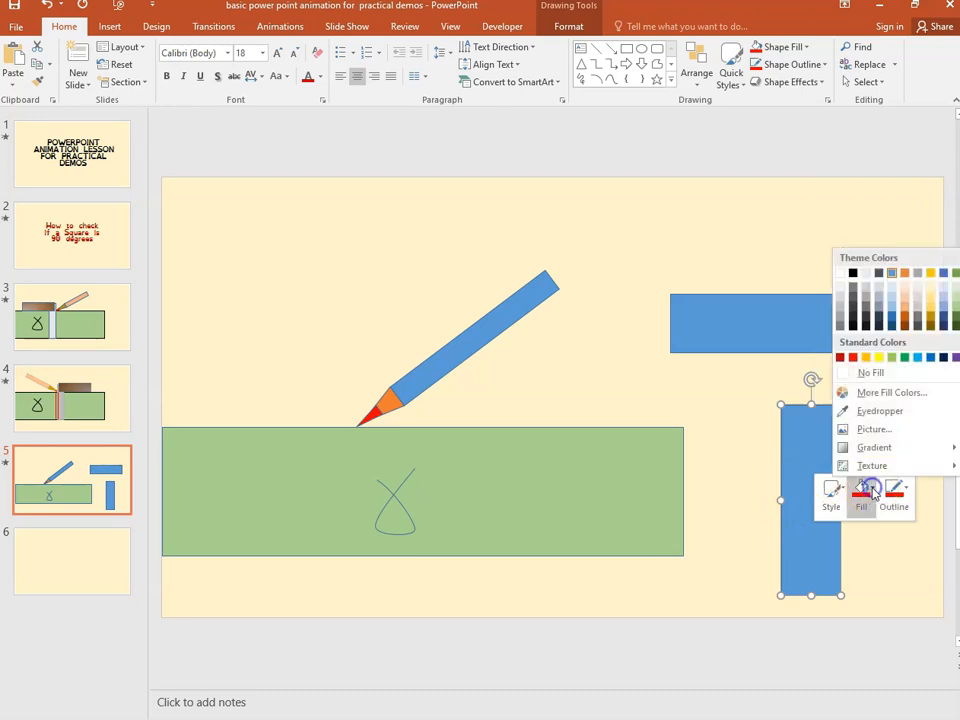
pyautogui.click(841, 320)
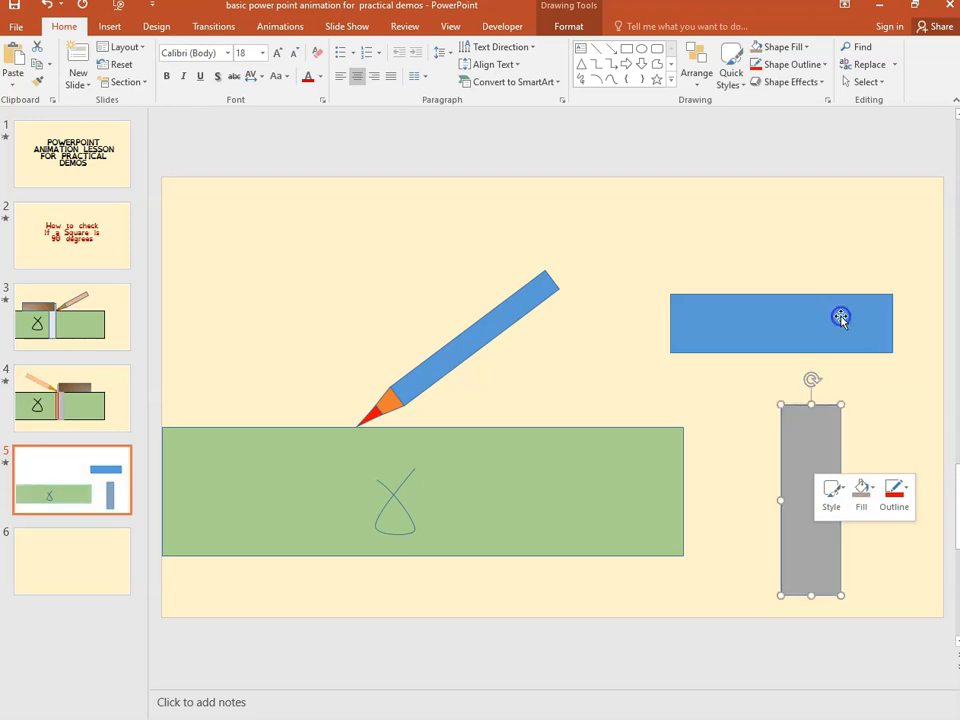
# Step: Fill the horizontal rectangle with the darkest gold-brown theme shade for the square's stock
pyautogui.click(780, 322)
pyautogui.rightClick(774, 319)
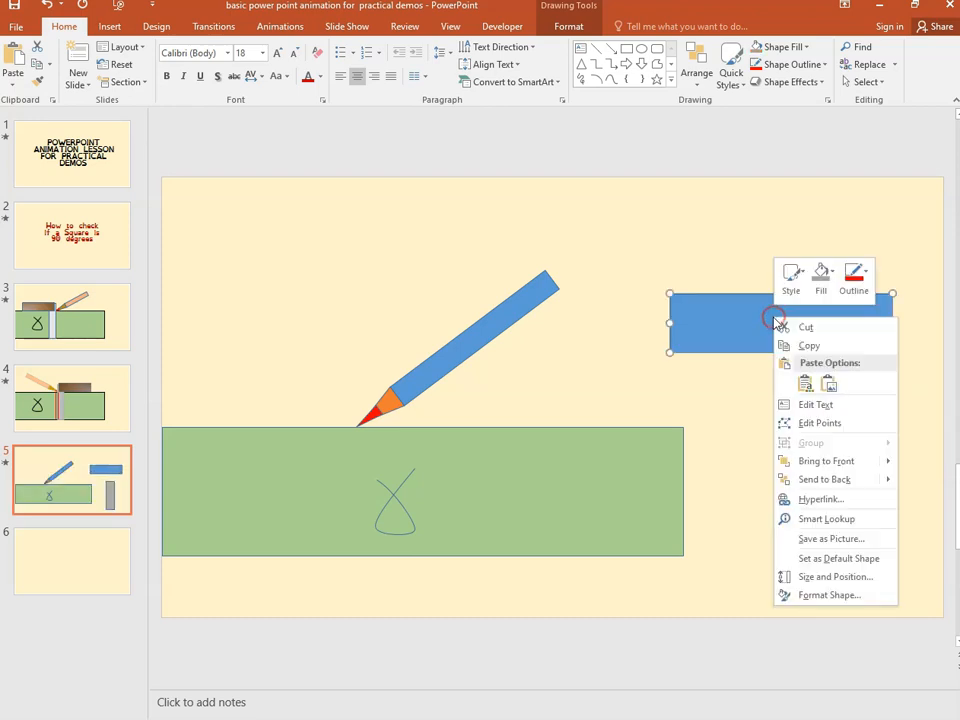
pyautogui.click(859, 276)
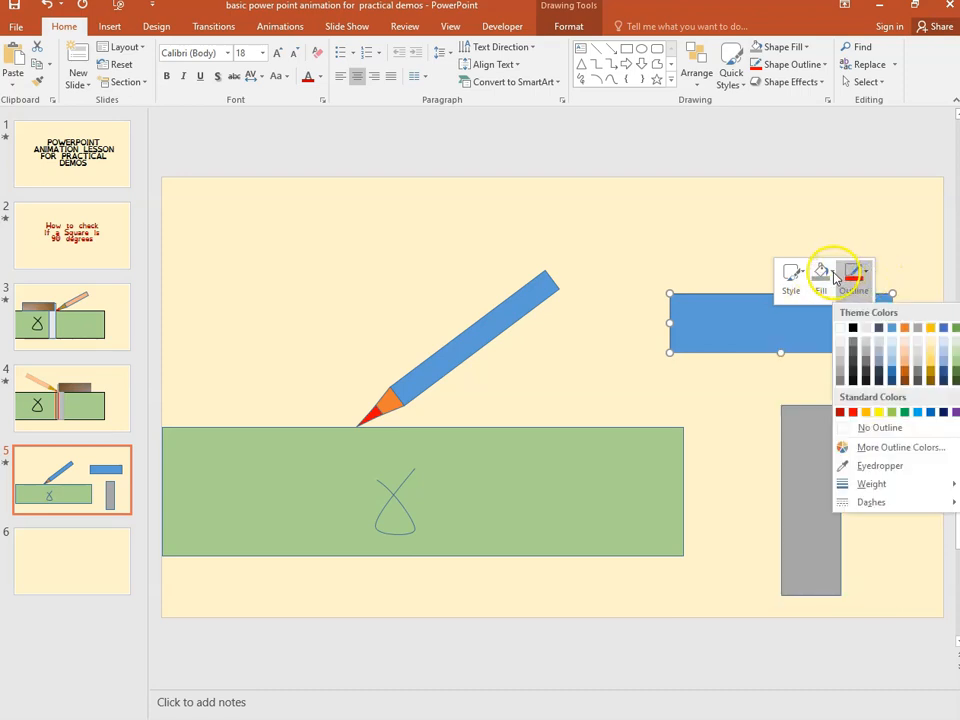
pyautogui.click(833, 275)
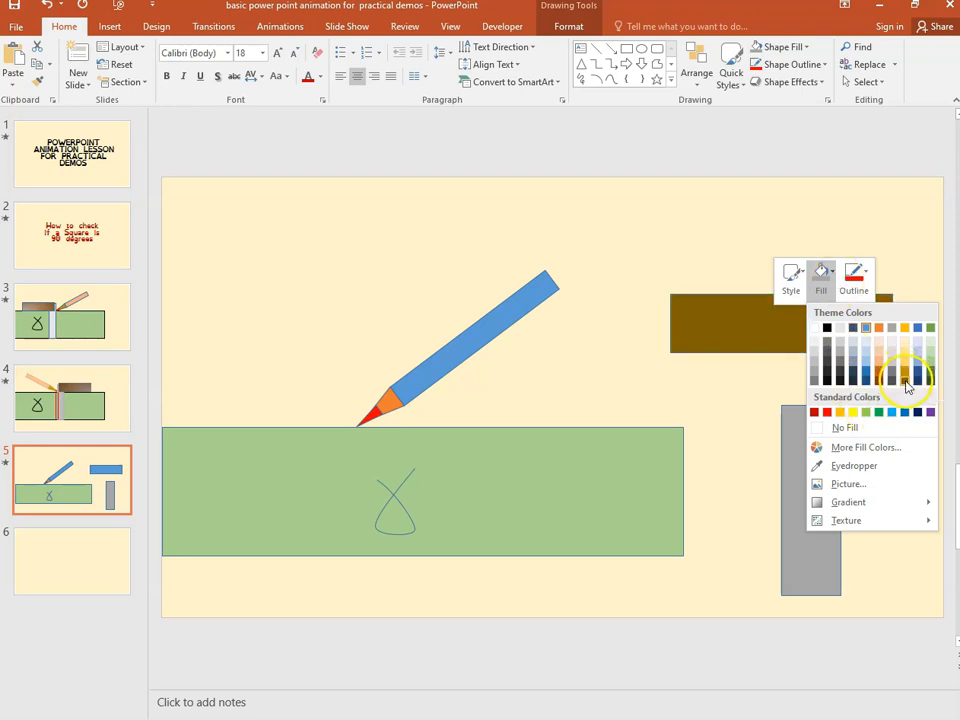
pyautogui.click(907, 386)
pyautogui.click(797, 381)
# Step: Move the grey blade onto the right end of the brown stock and send it to the back
pyautogui.click(810, 486)
pyautogui.moveTo(808, 488); pyautogui.dragTo(870, 385)
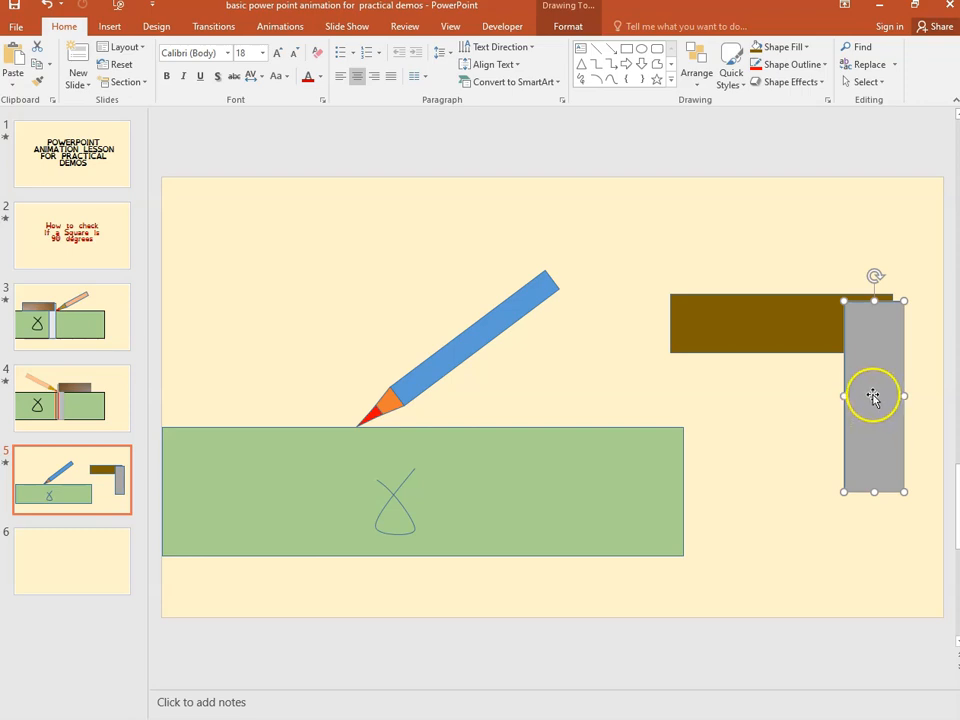
pyautogui.rightClick(873, 397)
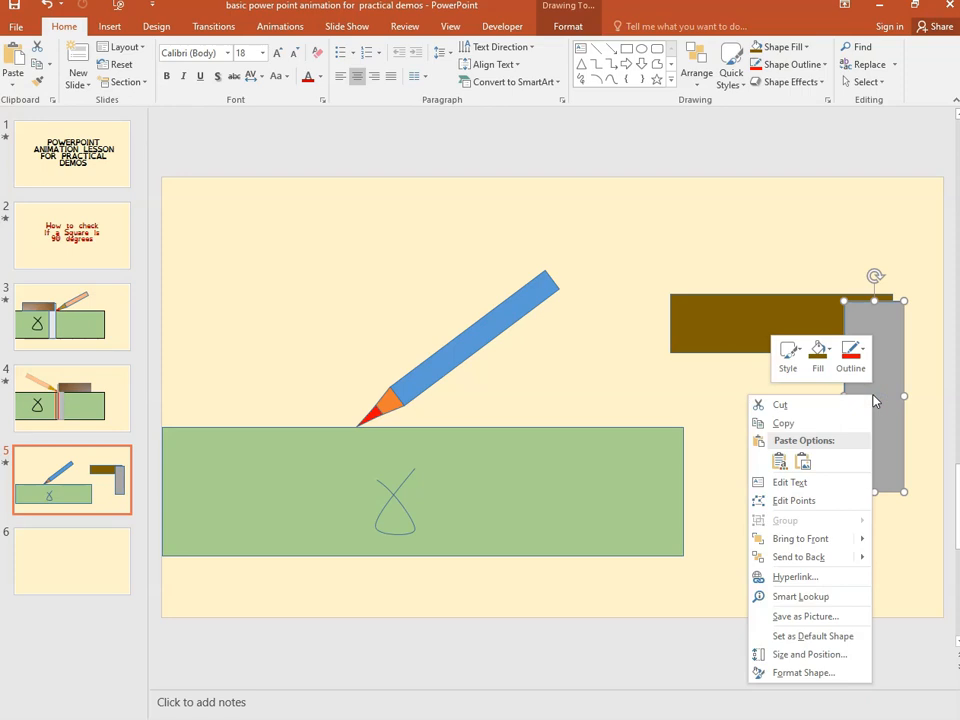
pyautogui.moveTo(830, 560)
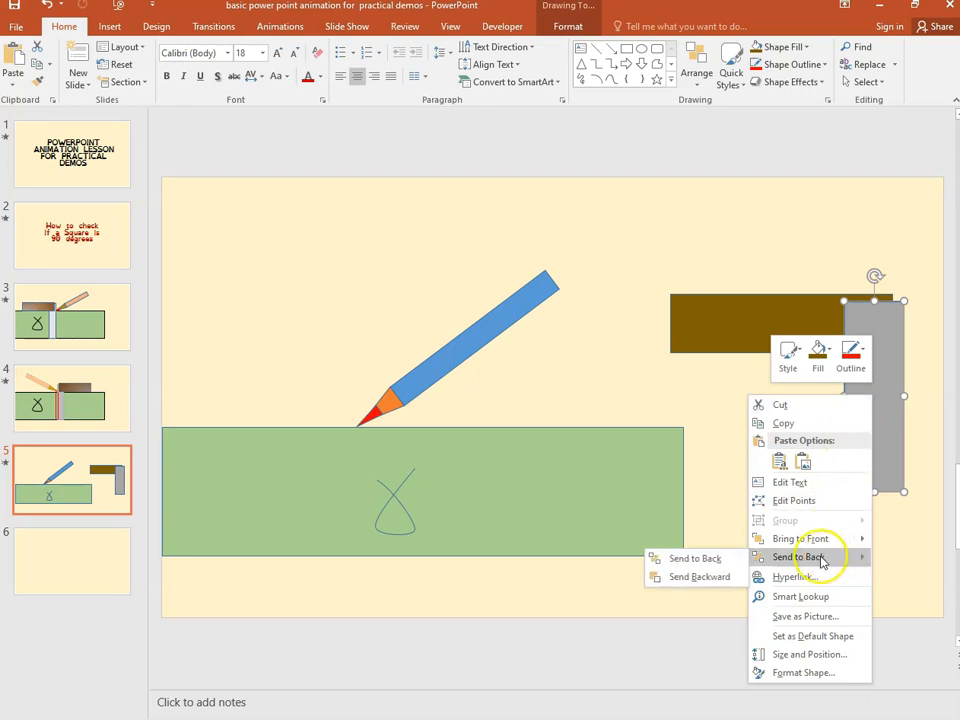
pyautogui.click(705, 558)
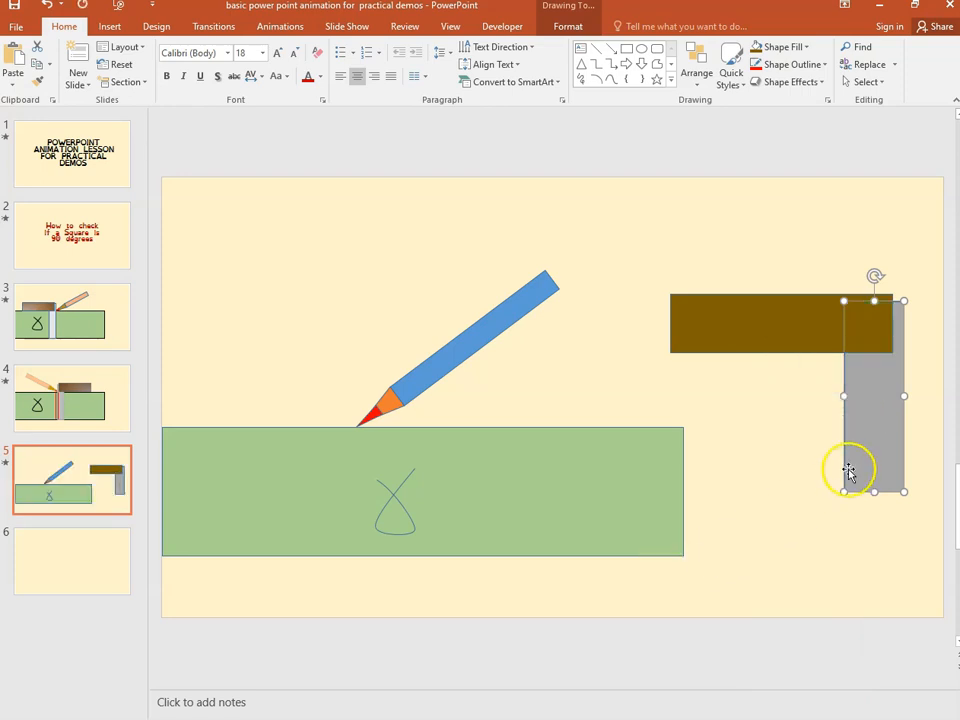
pyautogui.click(793, 461)
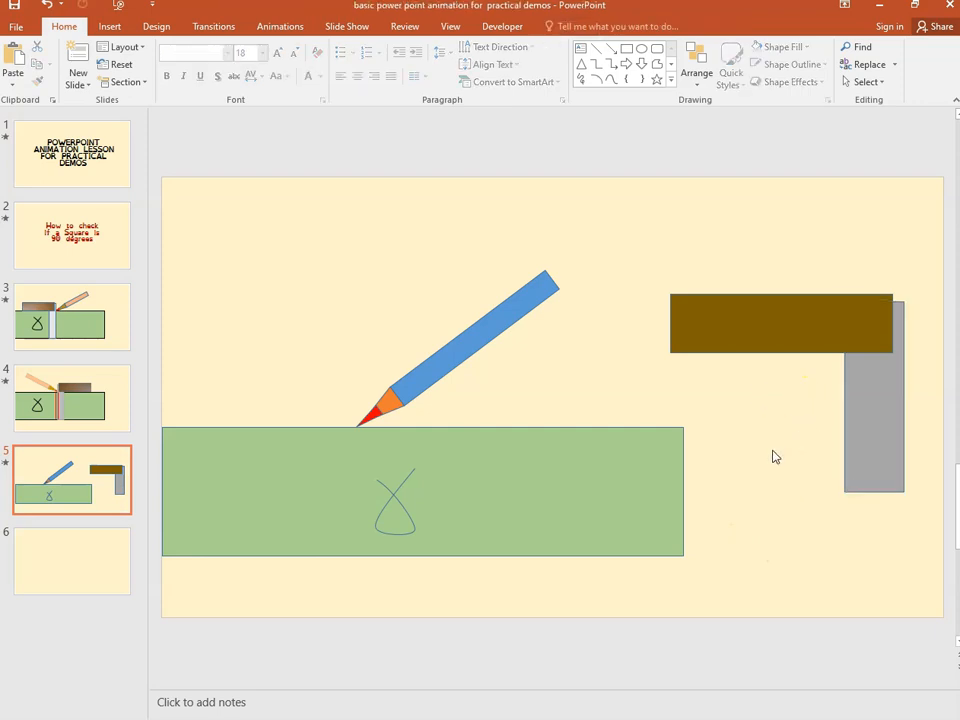
# Step: Lengthen the grey blade slightly by extending its lower end downward
pyautogui.click(876, 486)
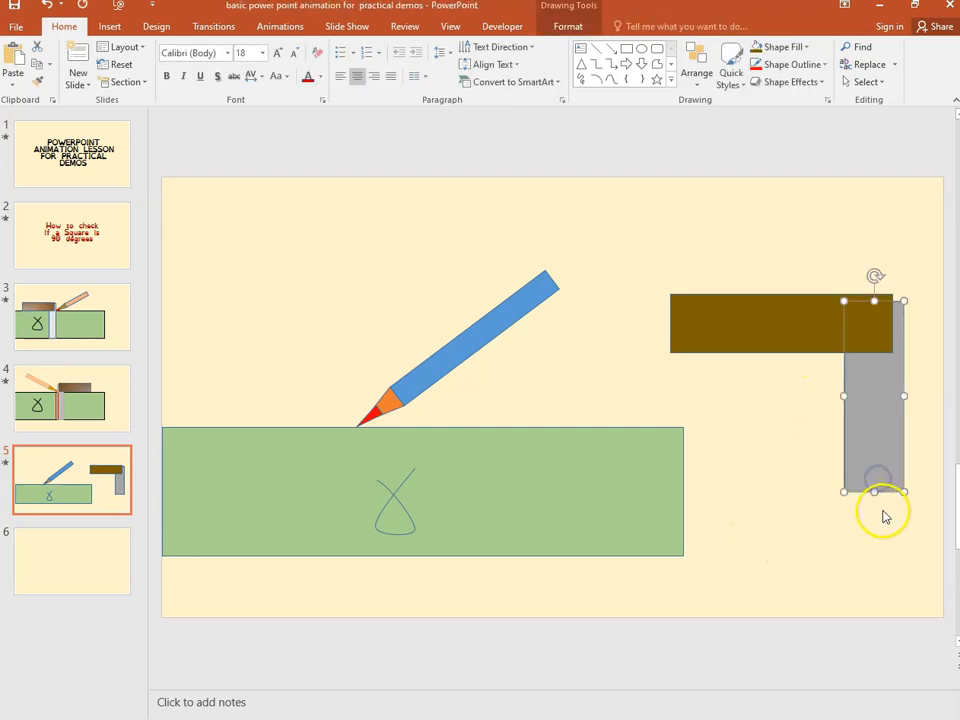
pyautogui.moveTo(876, 493); pyautogui.dragTo(874, 514)
pyautogui.click(794, 505)
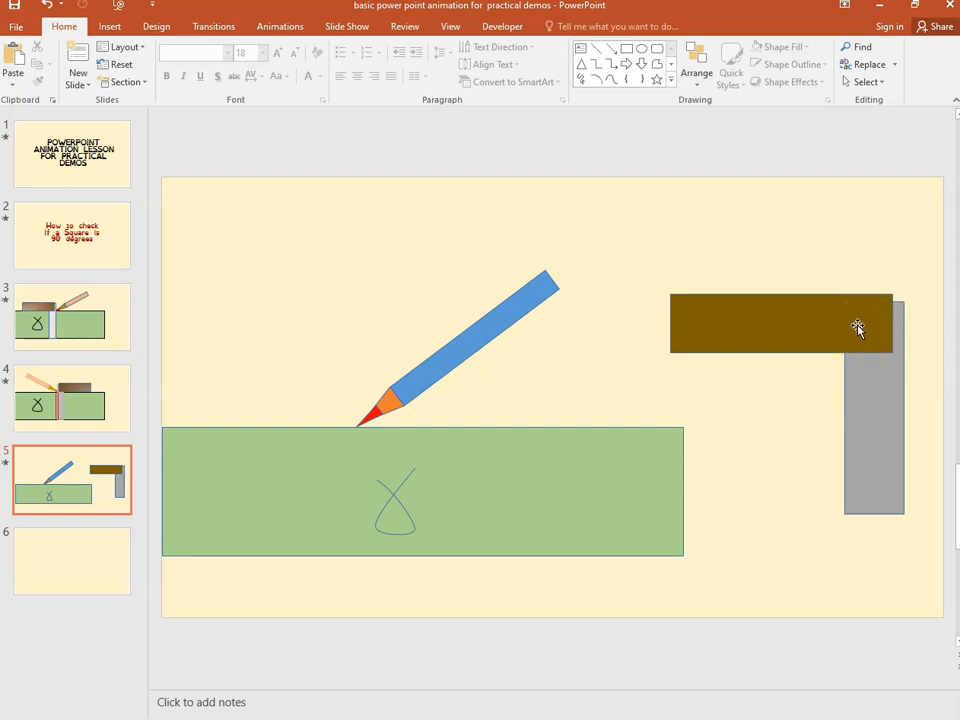
# Step: Group the brown stock and the grey blade into one square
pyautogui.click(813, 328)
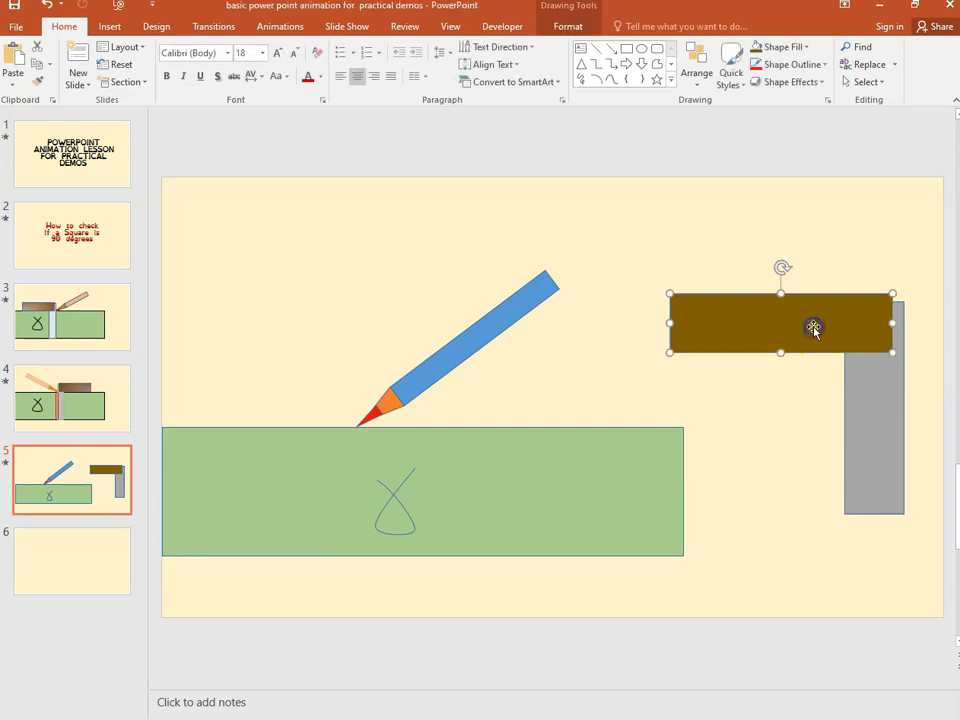
pyautogui.keyDown('shift'); pyautogui.click(872, 402); pyautogui.keyUp('shift')
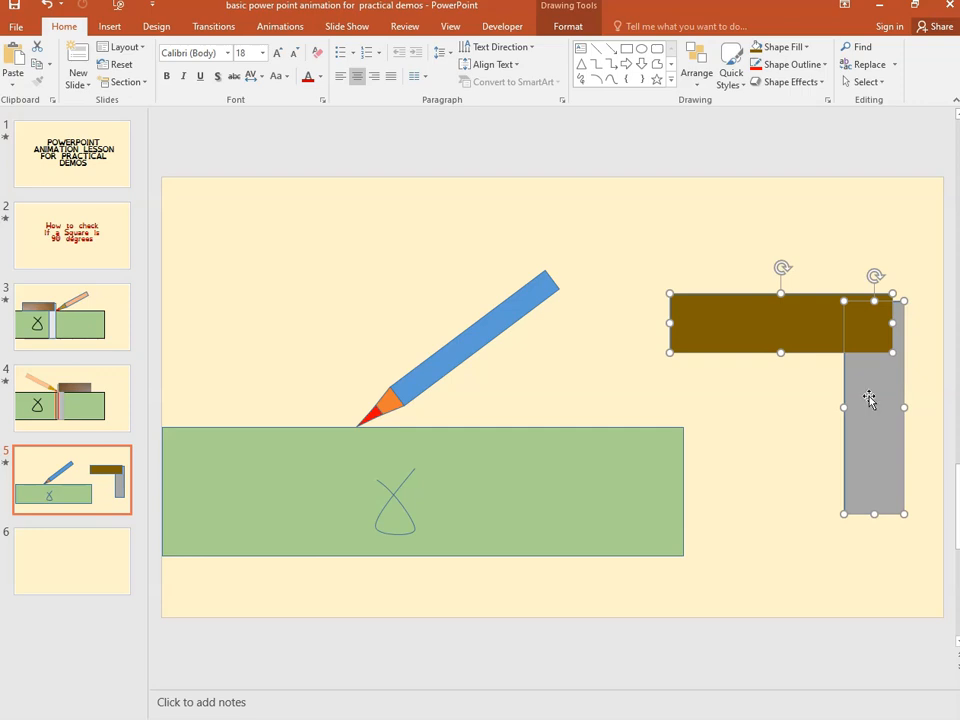
pyautogui.rightClick(799, 319)
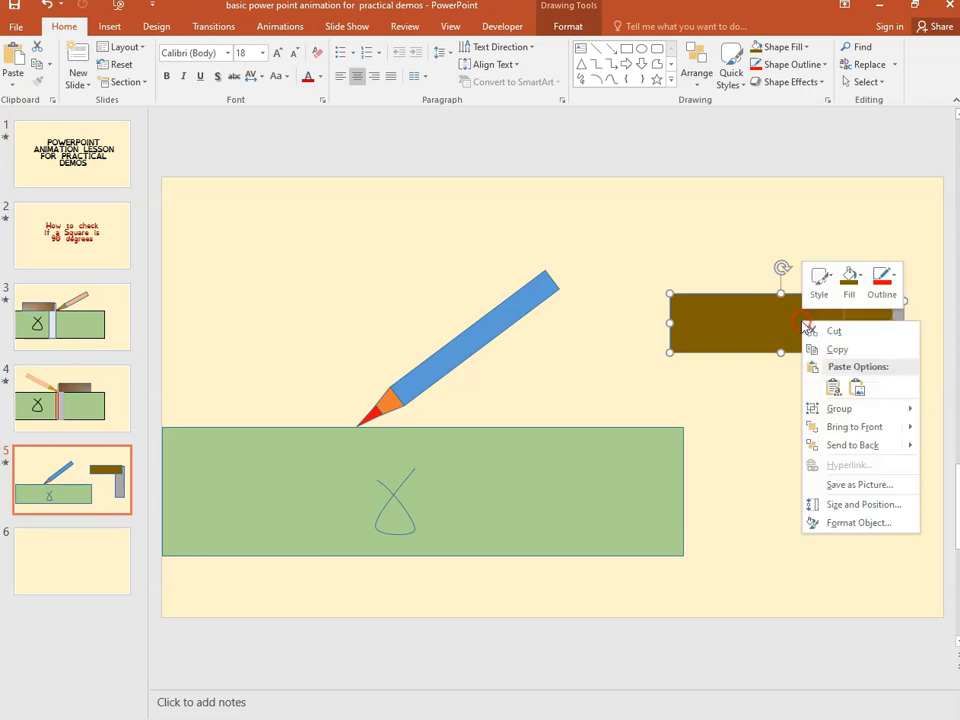
pyautogui.moveTo(848, 414)
pyautogui.click(762, 410)
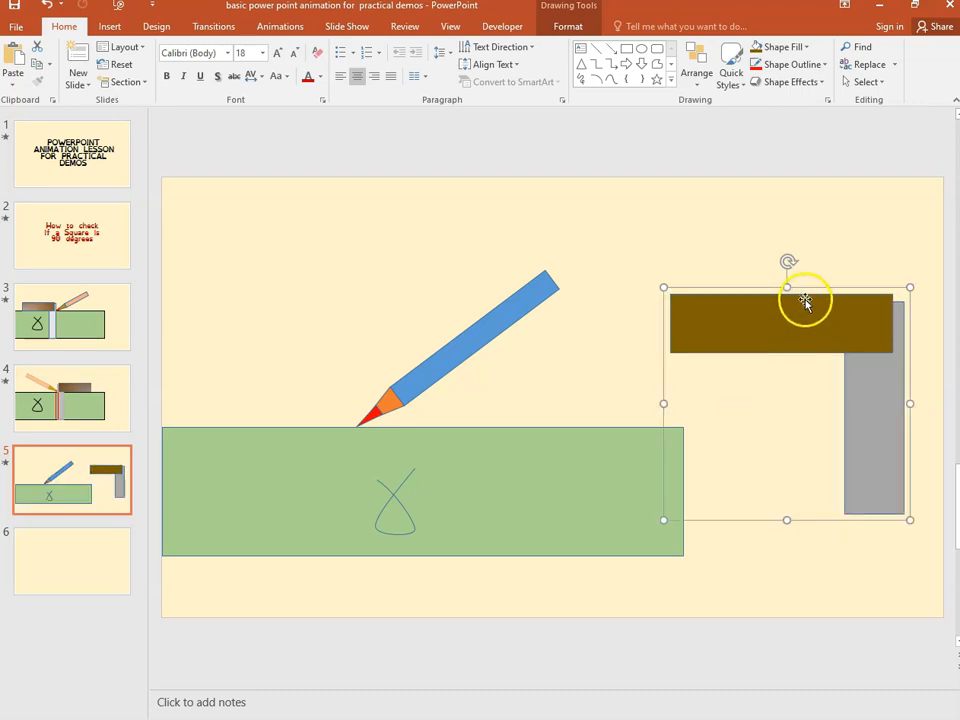
# Step: Narrow the grouped square slightly and place its stock on the board's top edge, near the left end, with the blade crossing the board
pyautogui.moveTo(806, 296); pyautogui.dragTo(778, 300)
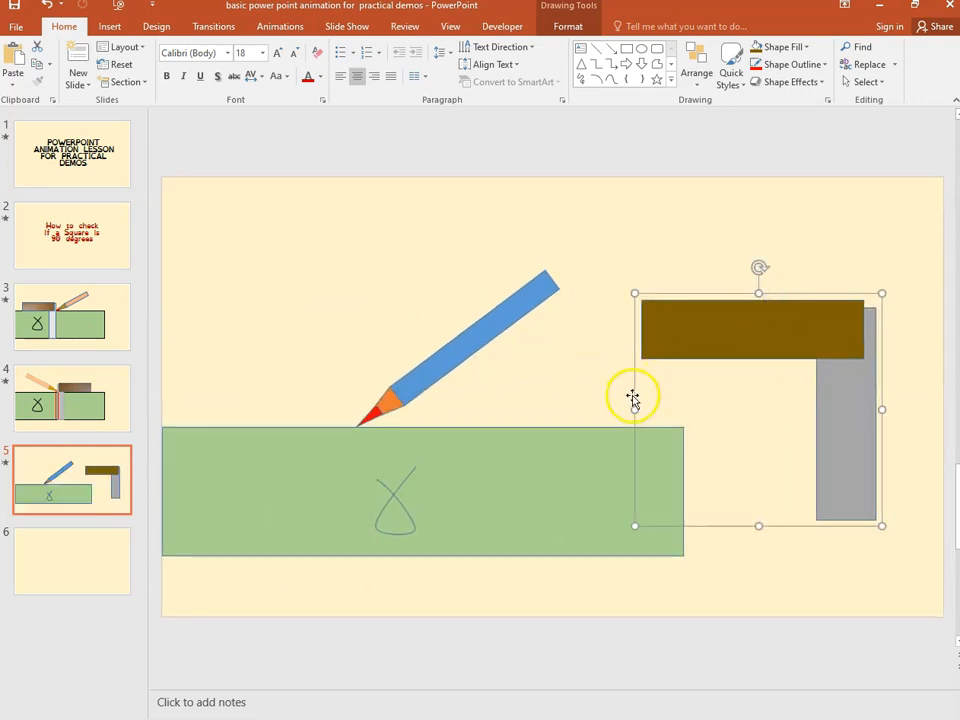
pyautogui.moveTo(634, 409); pyautogui.dragTo(662, 408)
pyautogui.moveTo(789, 296)
pyautogui.mouseDown()
pyautogui.moveTo(422, 328)
pyautogui.moveTo(285, 352)
pyautogui.moveTo(304, 368)
pyautogui.mouseUp()
pyautogui.moveTo(304, 366); pyautogui.dragTo(296, 362)
# Step: Move the pencil slightly right so its tip meets the blade's right edge at the top of the board
pyautogui.click(432, 355)
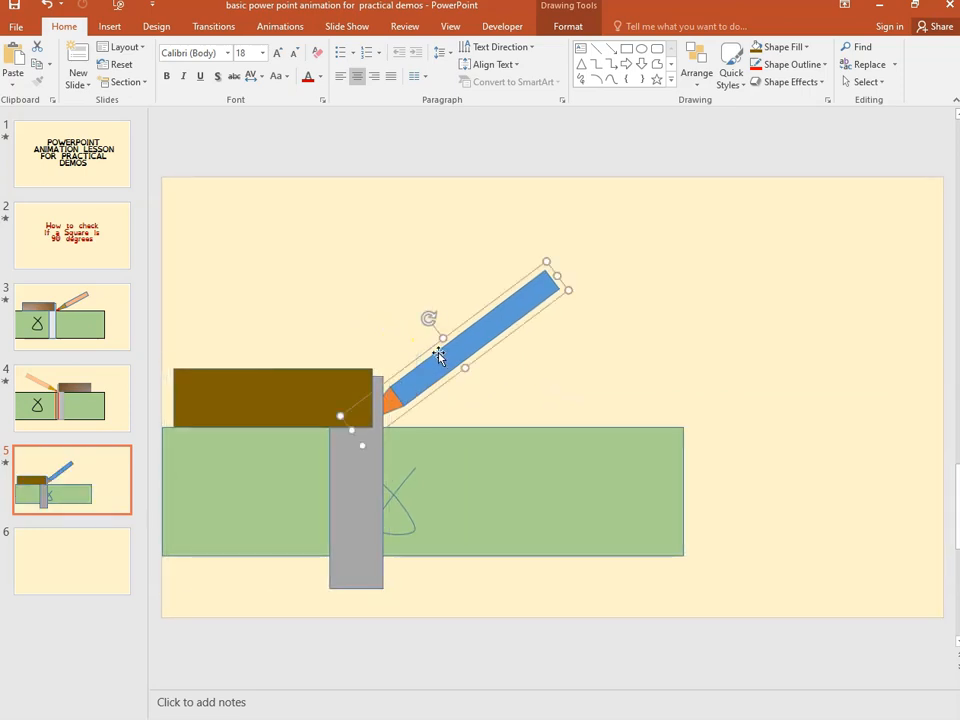
pyautogui.moveTo(435, 347); pyautogui.dragTo(464, 346)
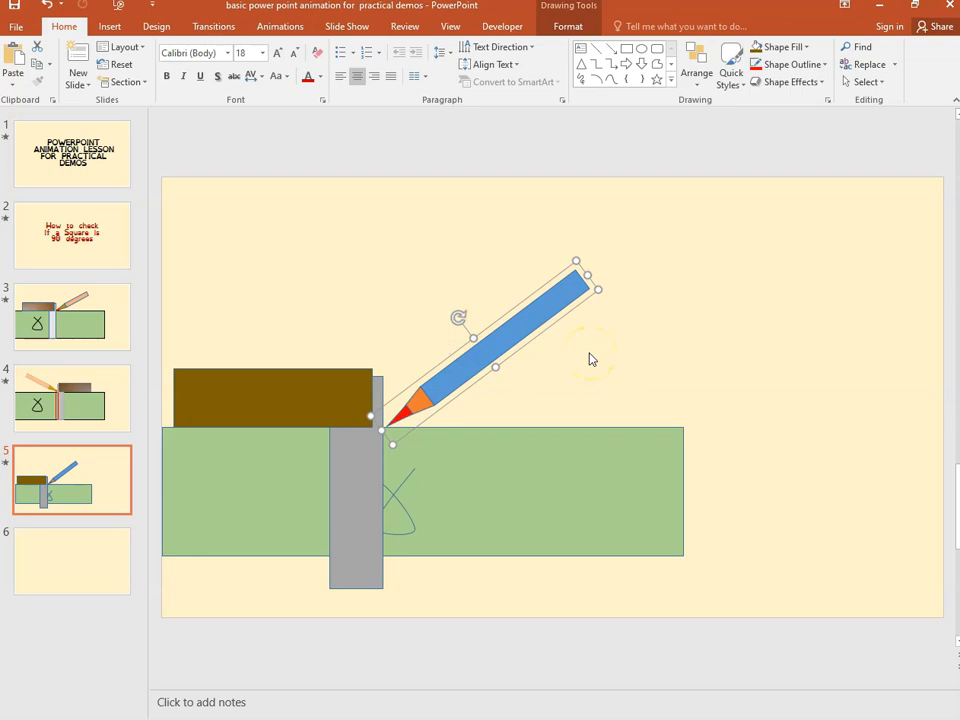
pyautogui.click(561, 376)
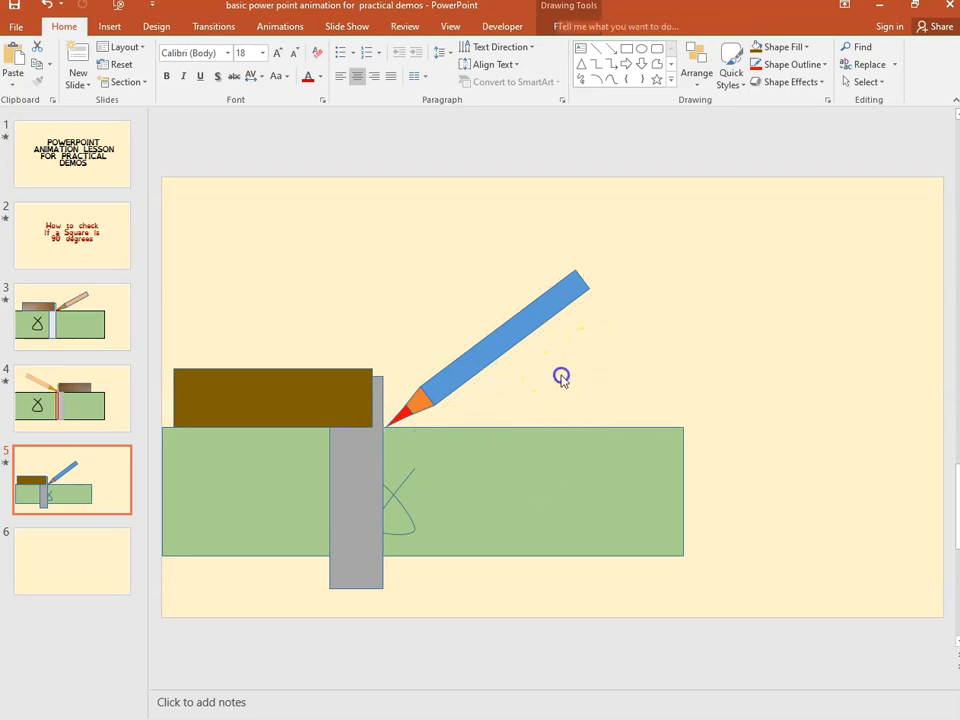
# Step: Apply a Fly In animation with the From Top direction to the grouped square
pyautogui.click(303, 407)
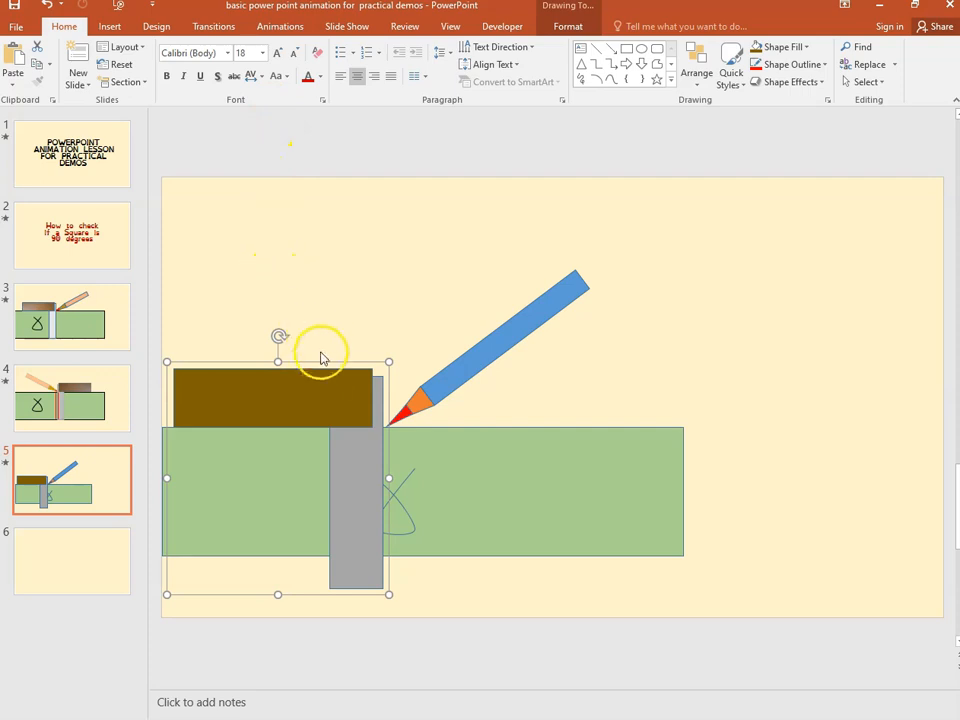
pyautogui.click(276, 28)
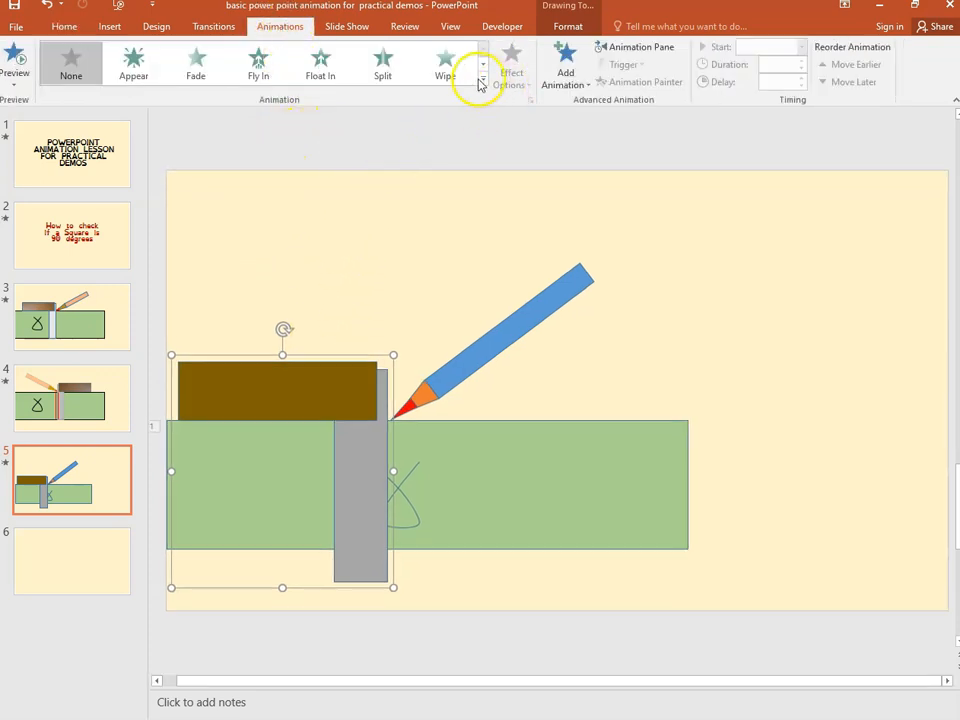
pyautogui.click(258, 62)
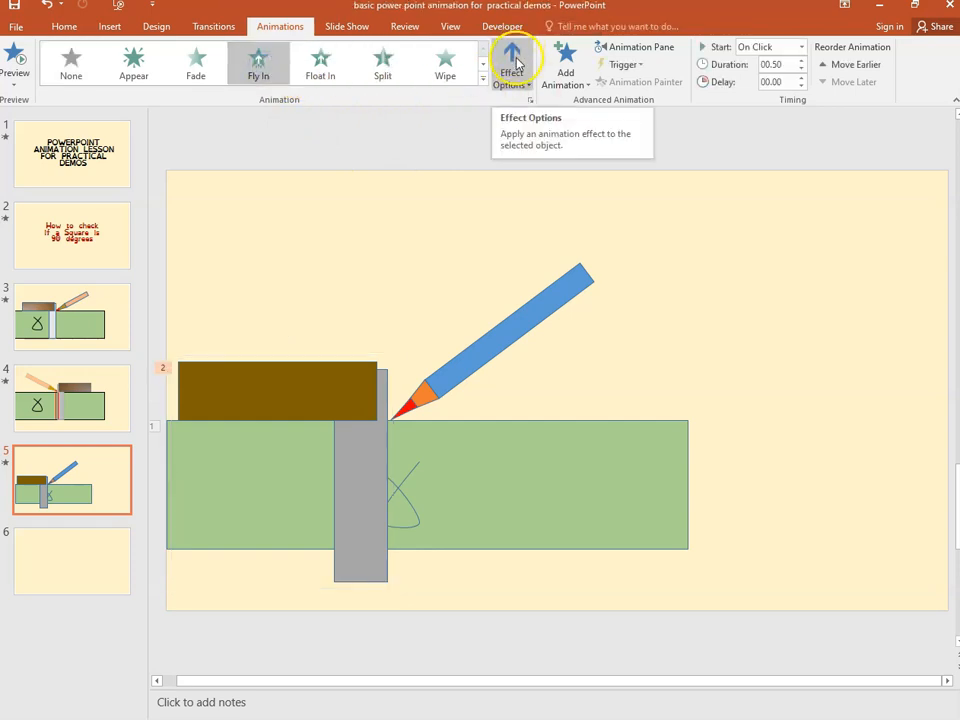
pyautogui.click(531, 90)
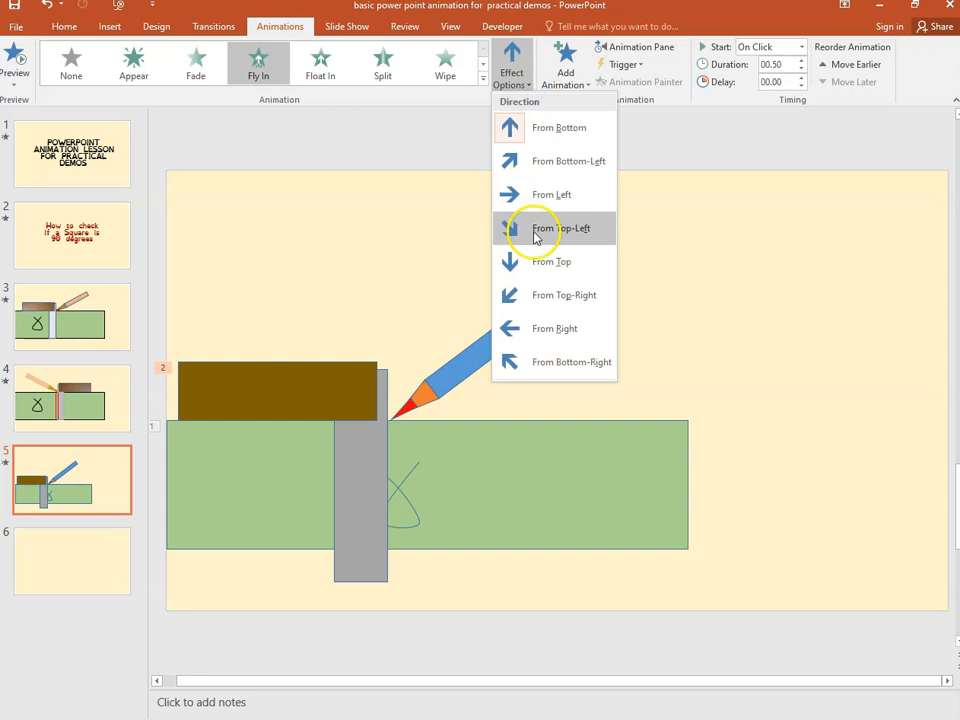
pyautogui.click(540, 261)
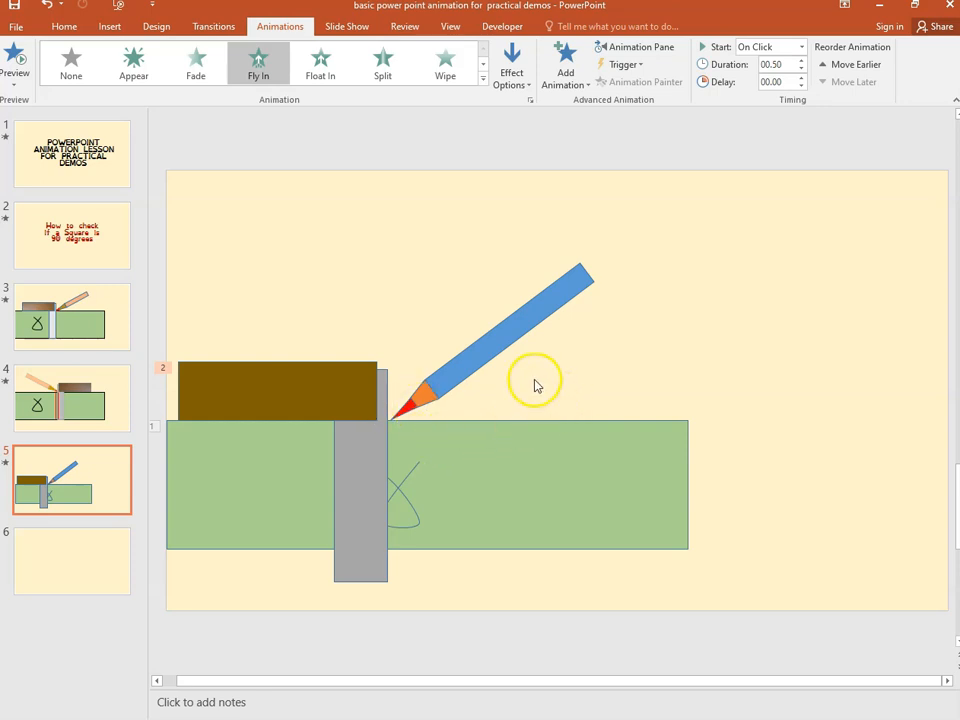
# Step: Apply a Fly In animation with the From Right direction to the pencil and preview the slide's animations
pyautogui.click(488, 350)
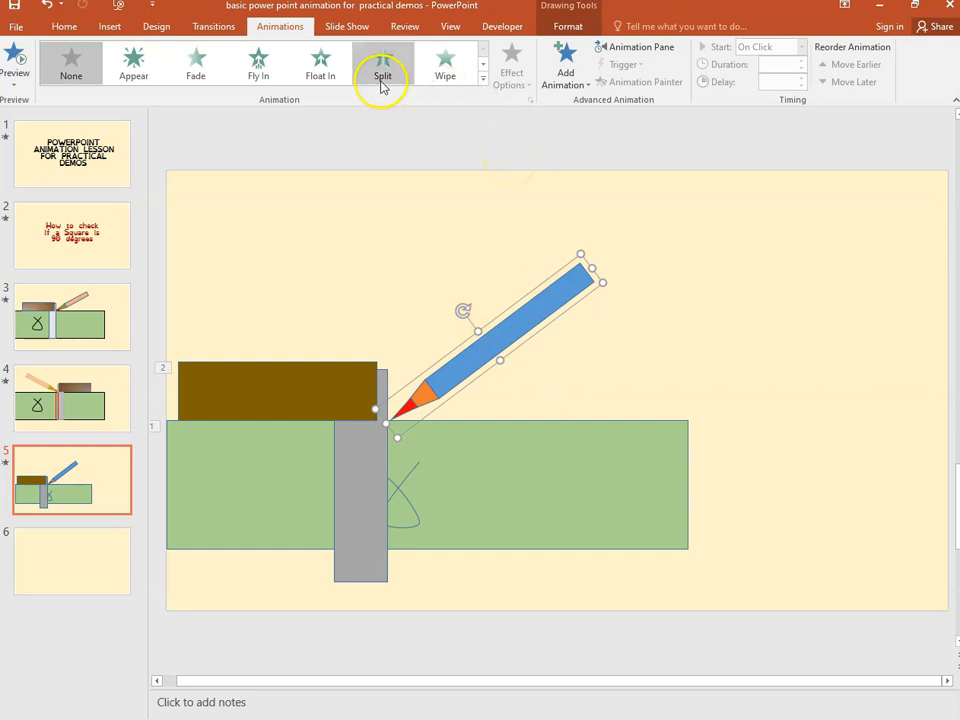
pyautogui.click(258, 64)
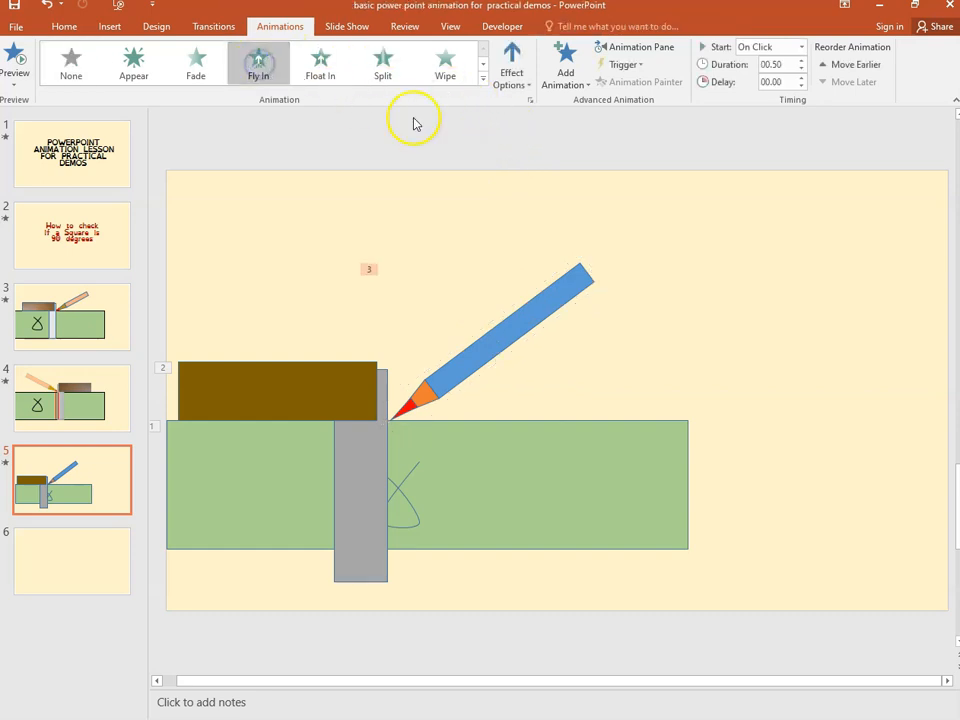
pyautogui.click(530, 90)
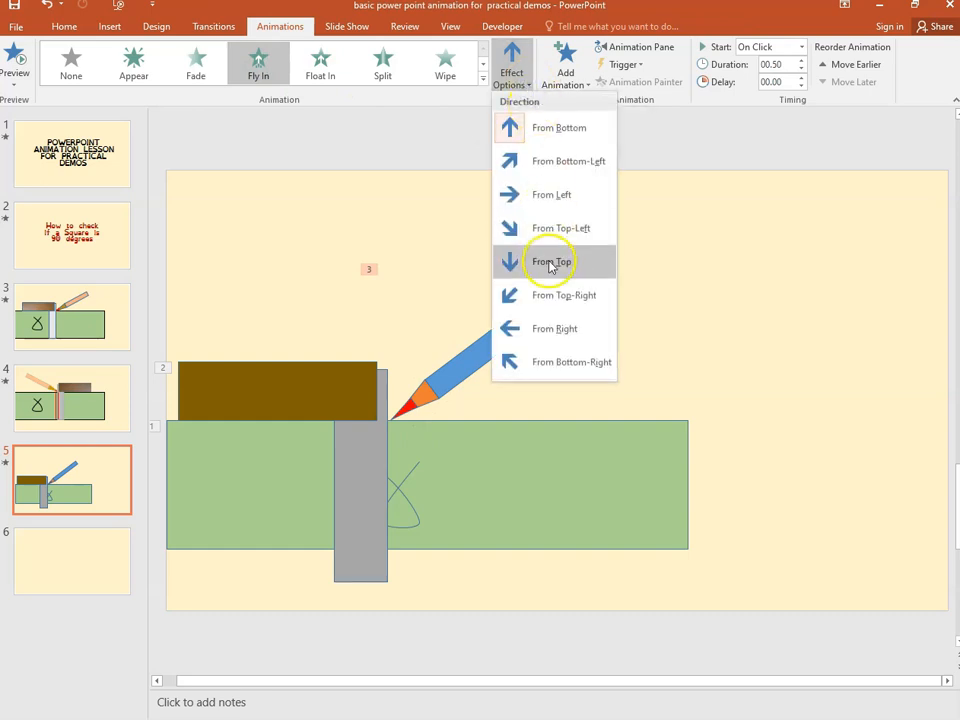
pyautogui.click(545, 330)
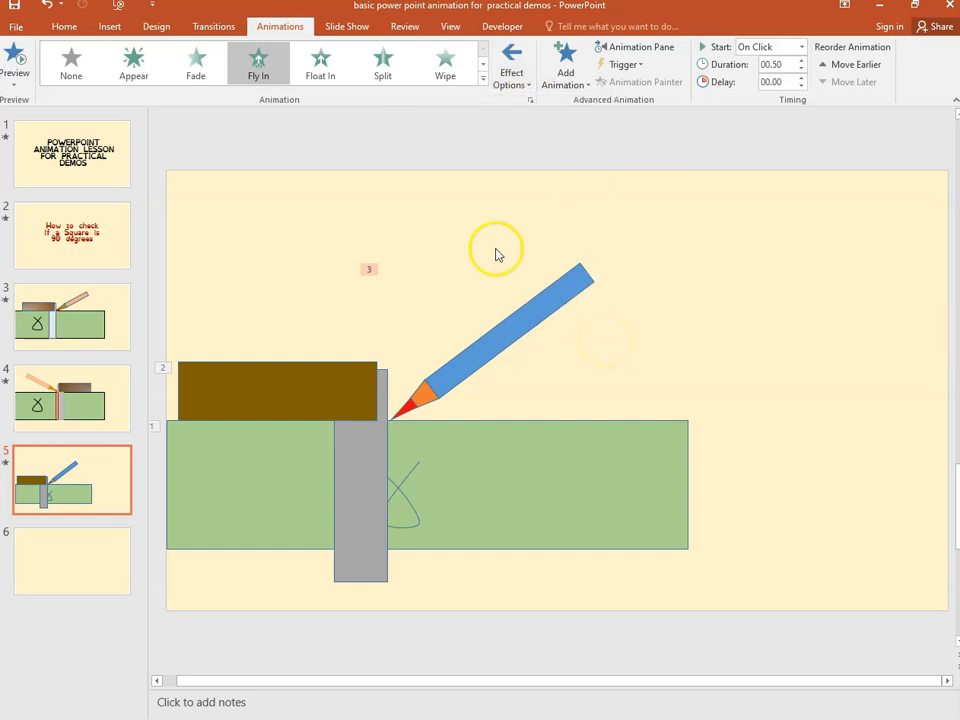
pyautogui.click(14, 58)
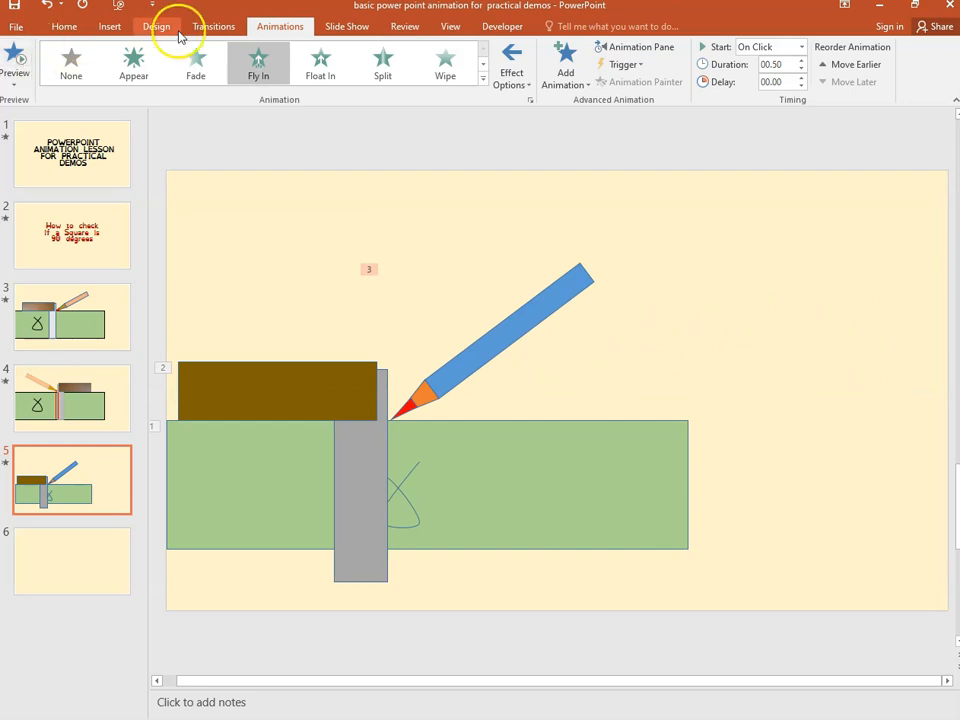
# Step: Lengthen the Fly In animations of the square and the pencil to about 3 seconds each and preview the slide's animations
pyautogui.click(627, 49)
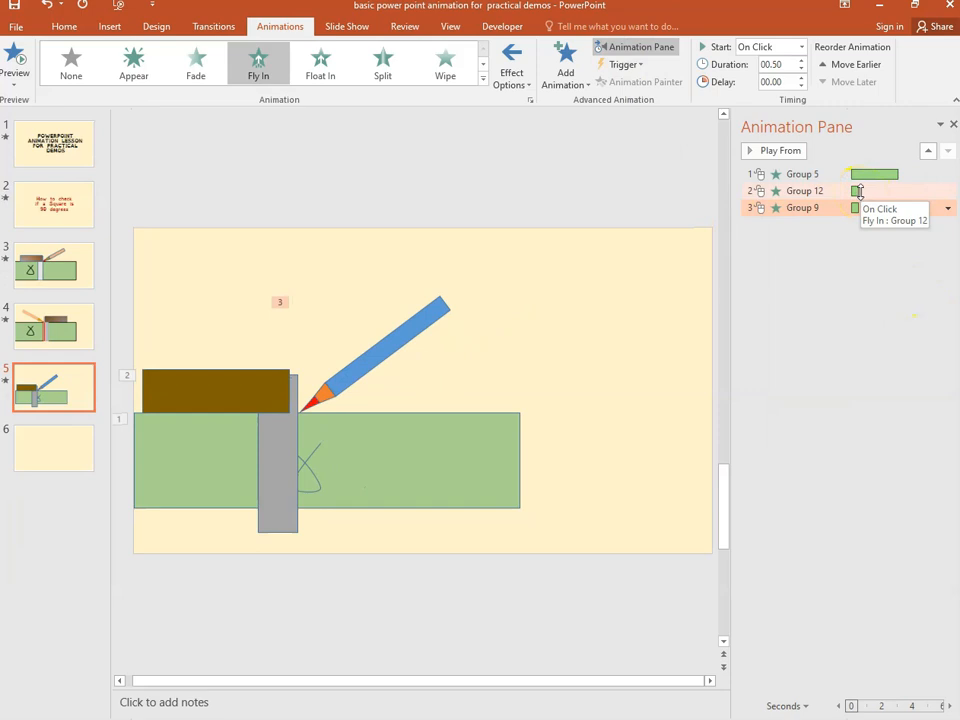
pyautogui.moveTo(858, 191); pyautogui.dragTo(897, 207)
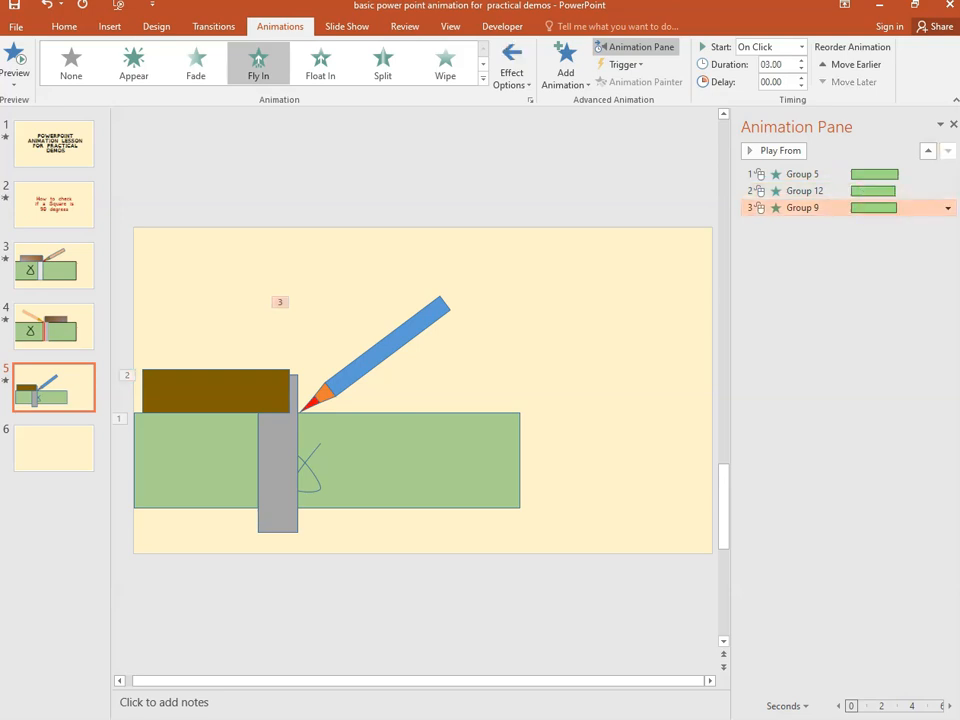
pyautogui.click(953, 127)
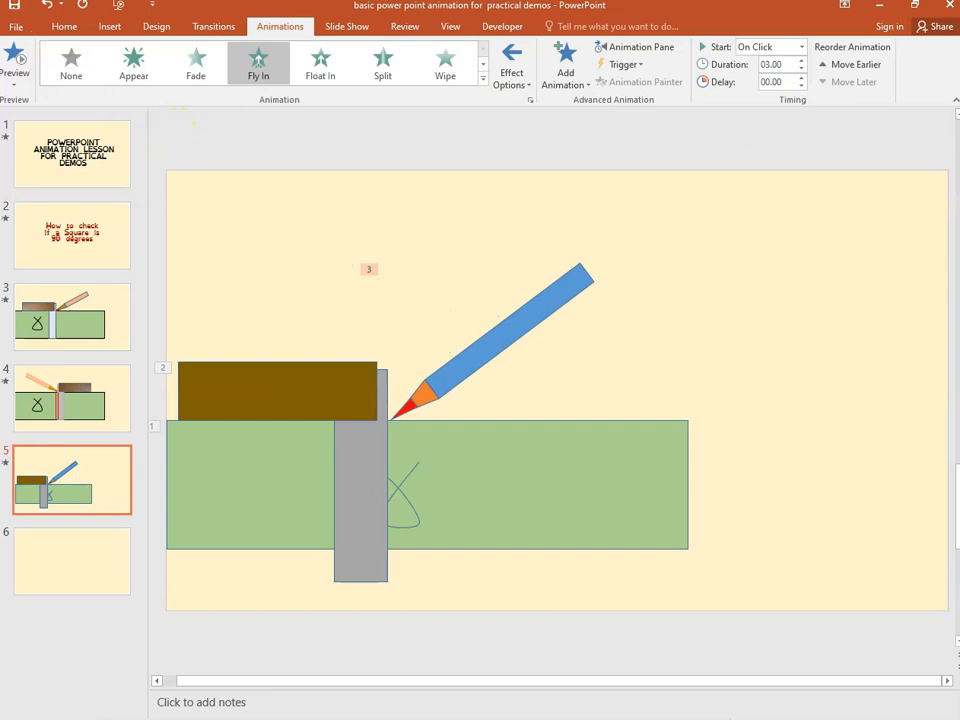
pyautogui.click(14, 58)
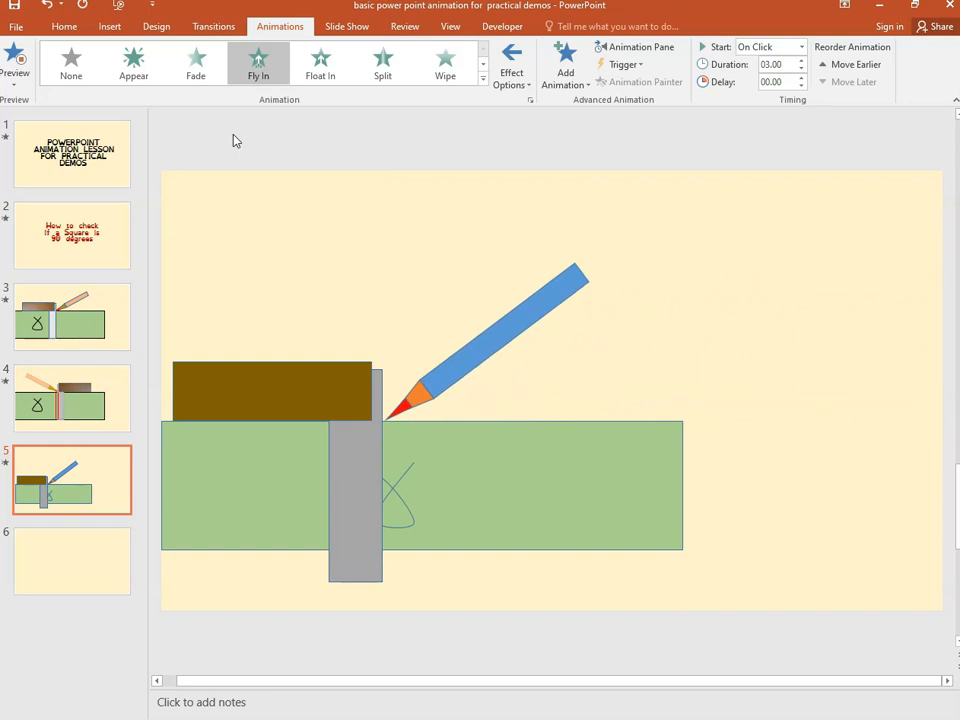
pyautogui.click(280, 274)
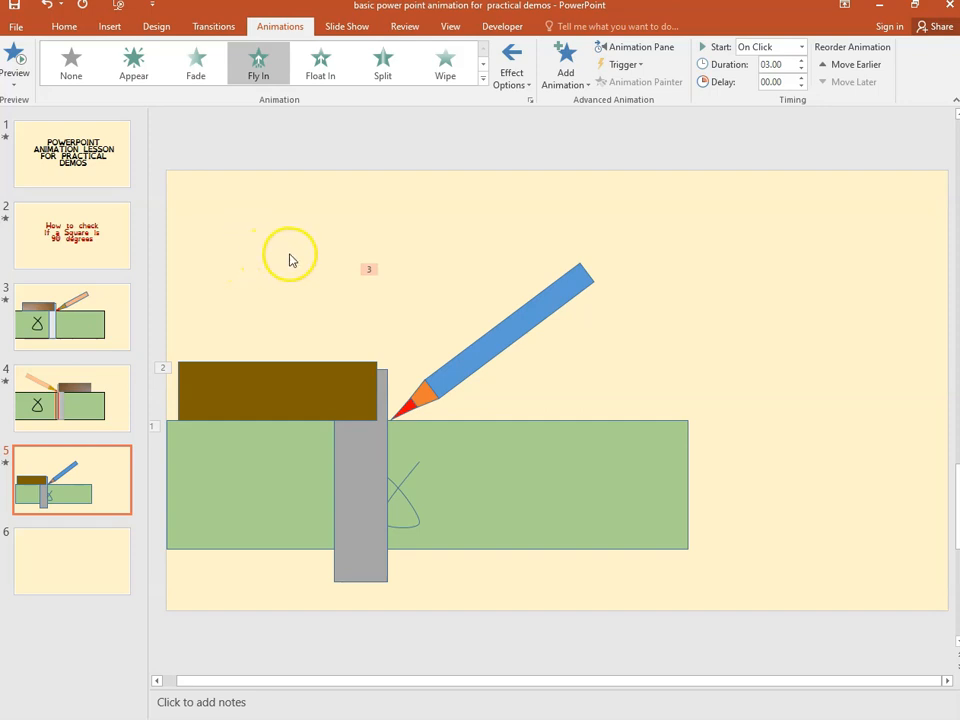
# Step: Draw a vertical line from the pencil tip down to the board's lower edge and move it to the right of the board
pyautogui.click(64, 26)
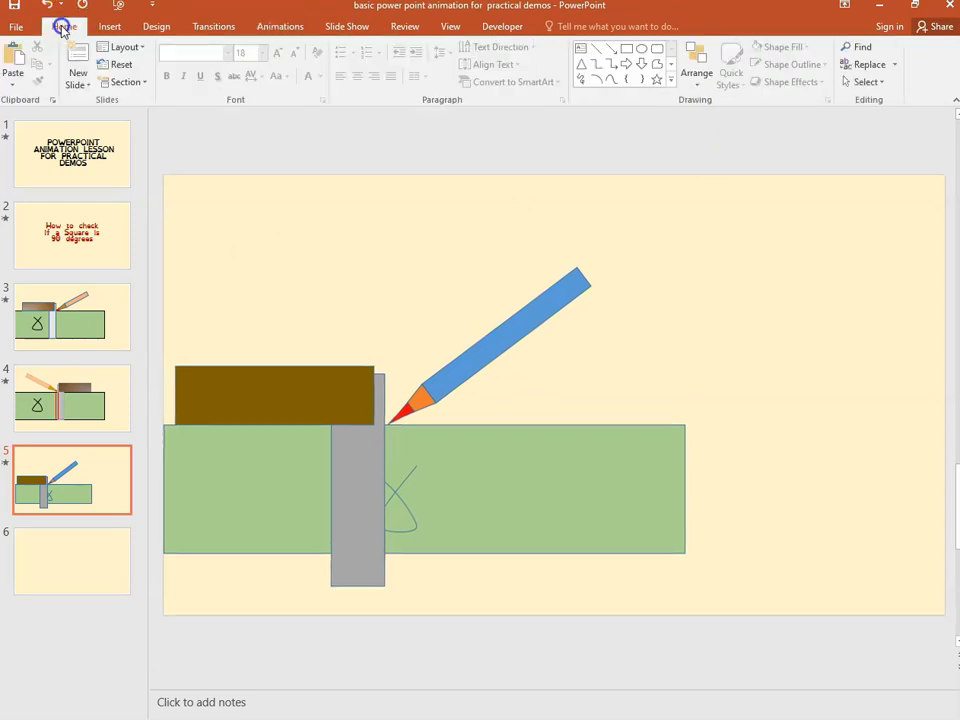
pyautogui.click(597, 48)
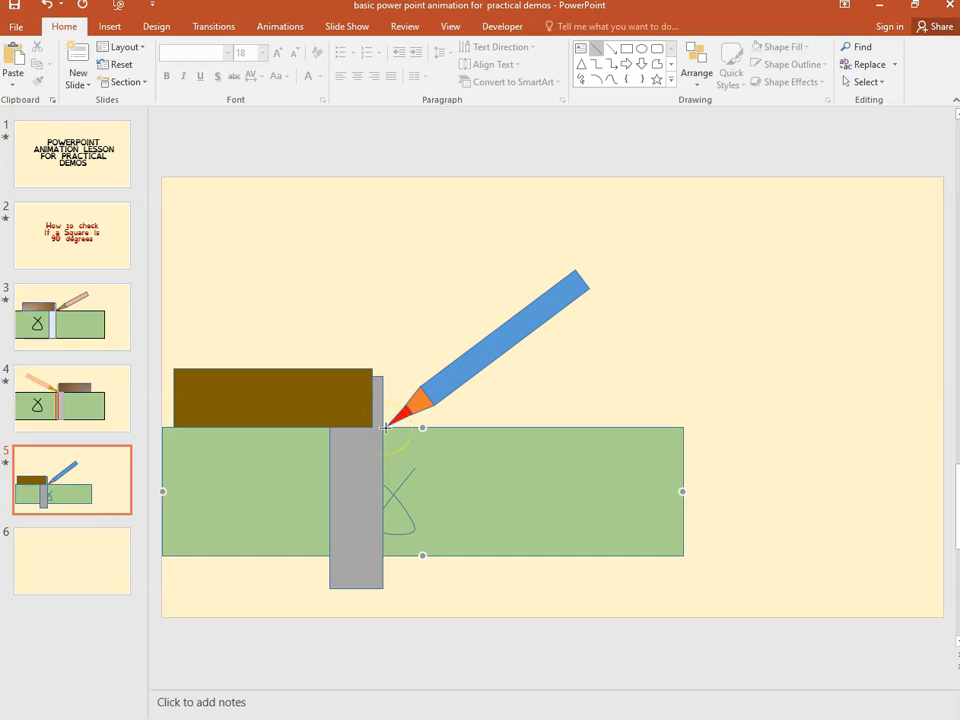
pyautogui.moveTo(386, 427); pyautogui.dragTo(385, 556)
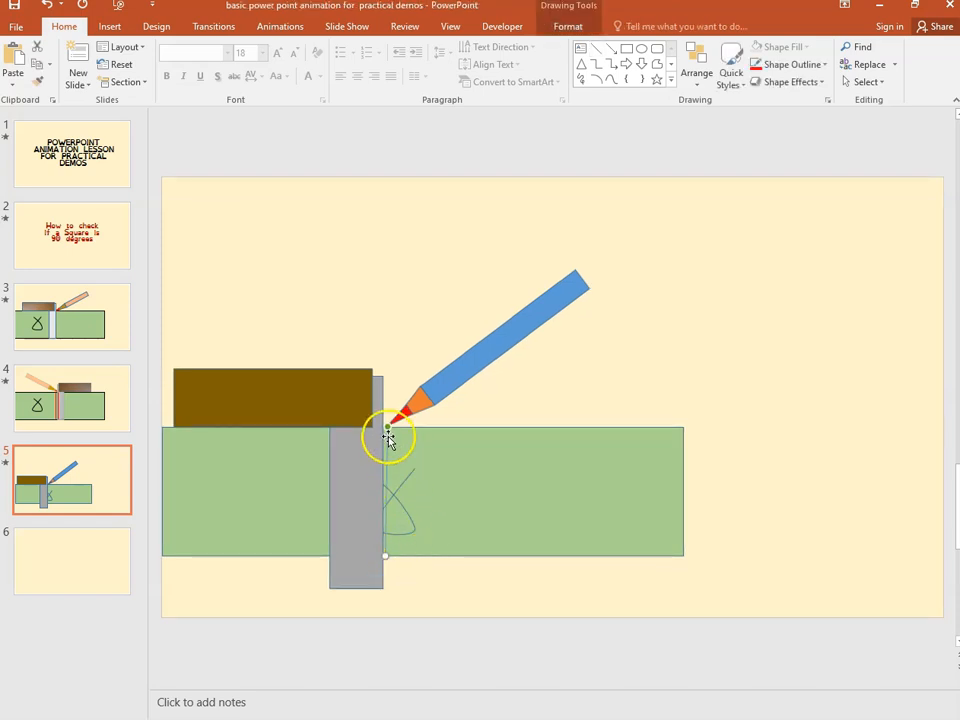
pyautogui.moveTo(387, 427)
pyautogui.mouseDown()
pyautogui.moveTo(386, 457)
pyautogui.moveTo(746, 475)
pyautogui.moveTo(728, 458)
pyautogui.mouseUp()
# Step: Open the outline colour options for the vertical line beside the board
pyautogui.click(729, 462)
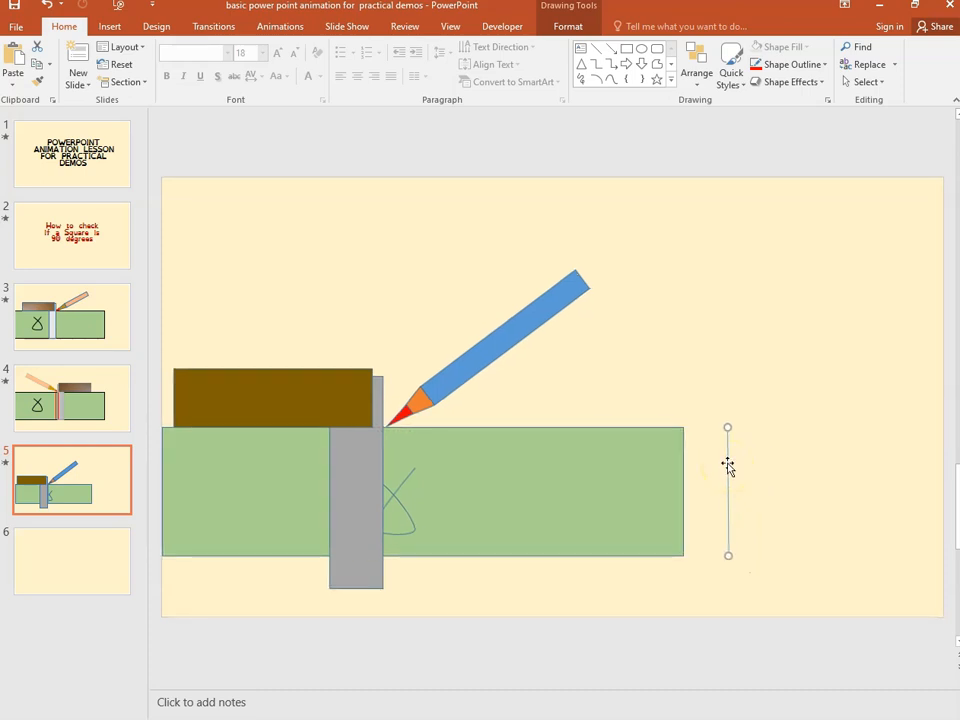
pyautogui.rightClick(727, 462)
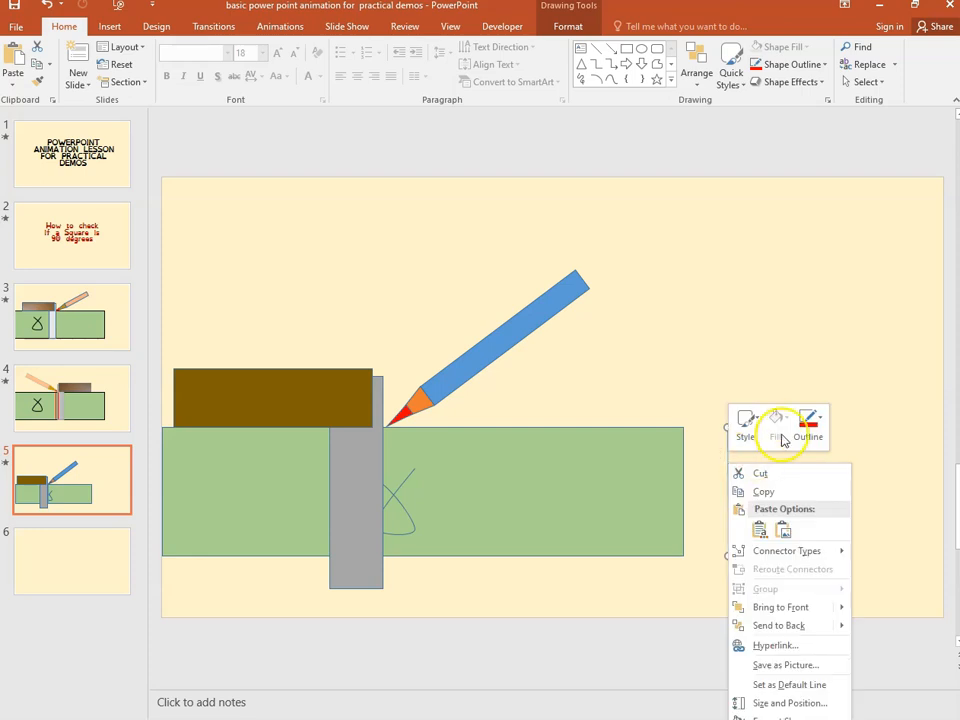
pyautogui.click(814, 423)
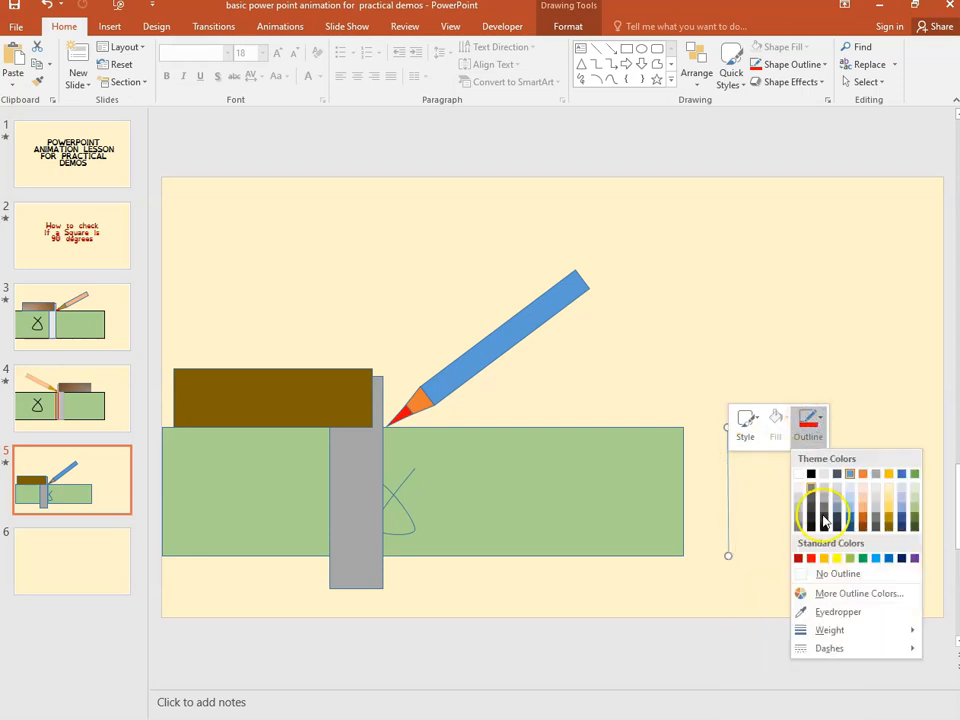
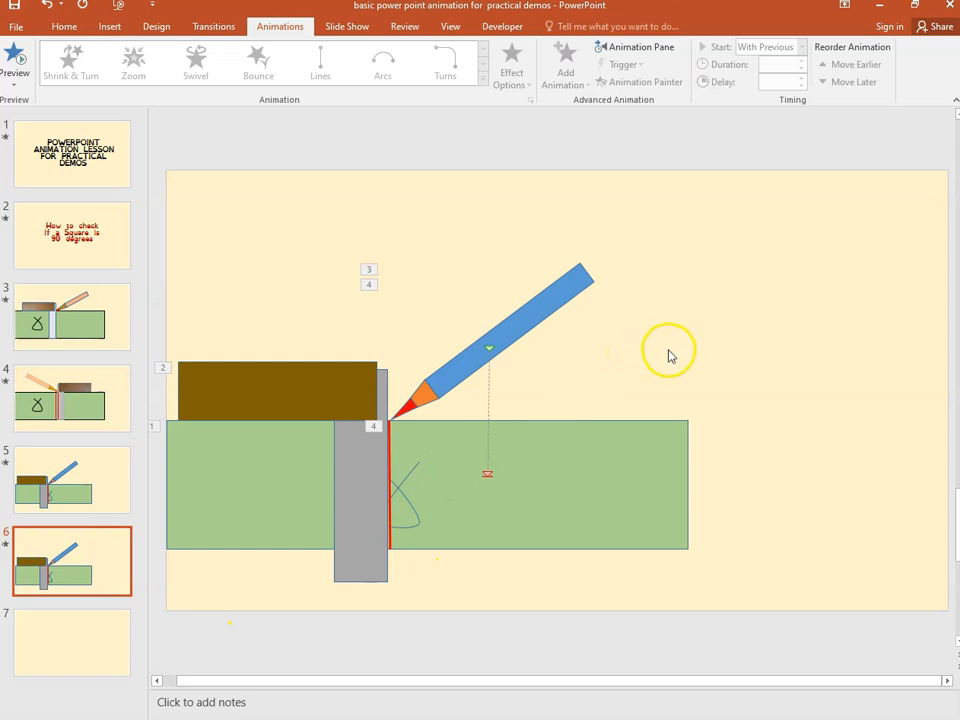
# Step: On slide 6, flip the grouped square with a 3-D X rotation of 180° and move it to the right of the red line
pyautogui.click(113, 476)
pyautogui.click(99, 566)
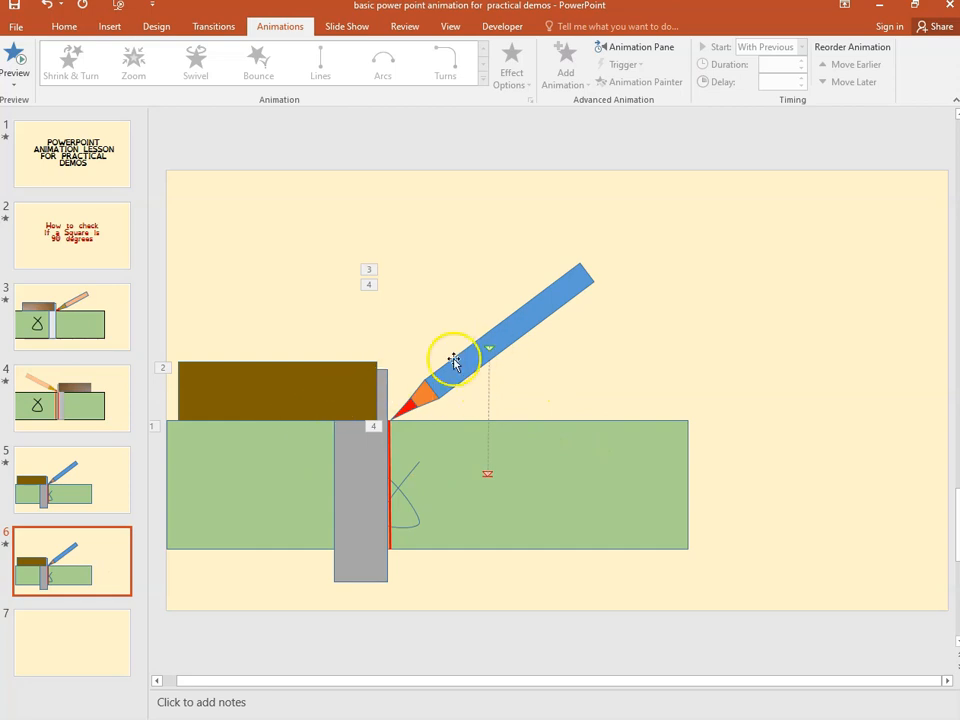
pyautogui.click(284, 393)
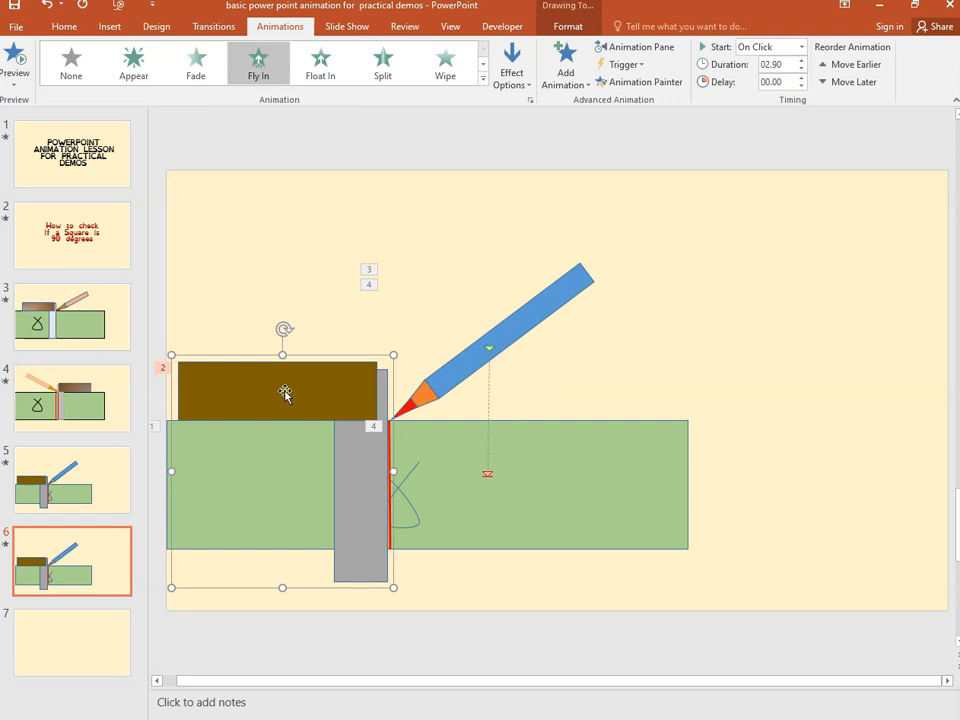
pyautogui.rightClick(285, 391)
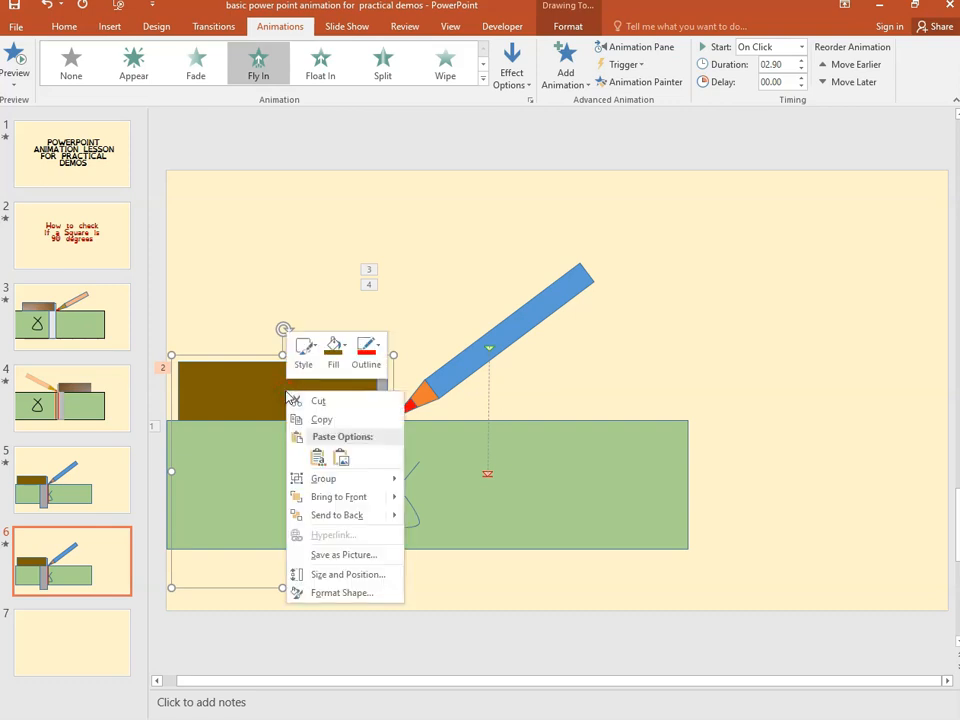
pyautogui.click(364, 593)
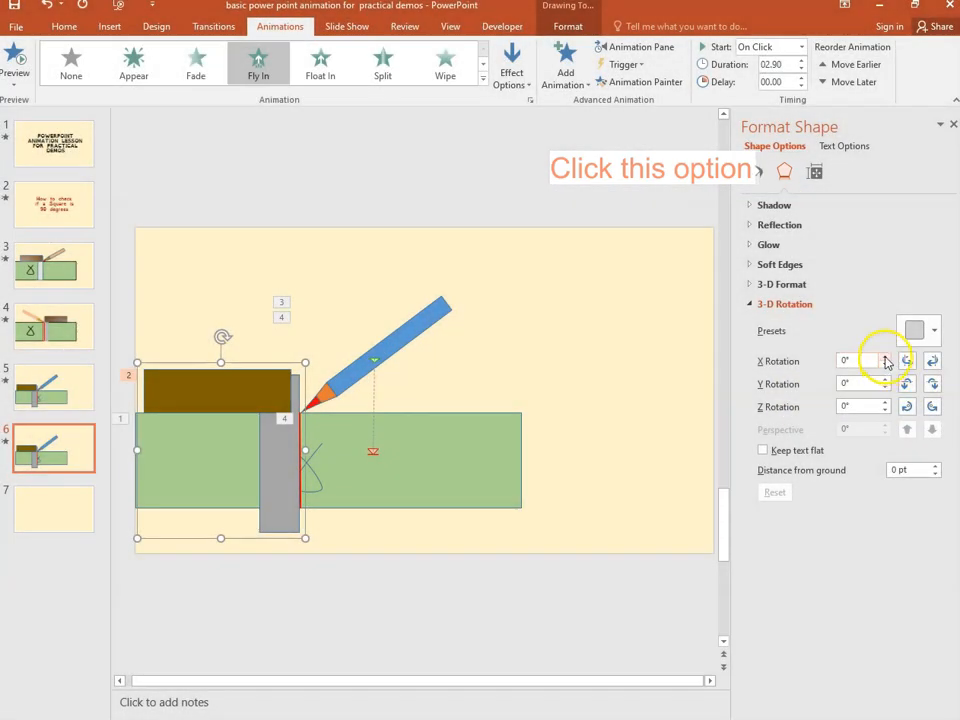
pyautogui.click(885, 357)
pyautogui.click(885, 357)
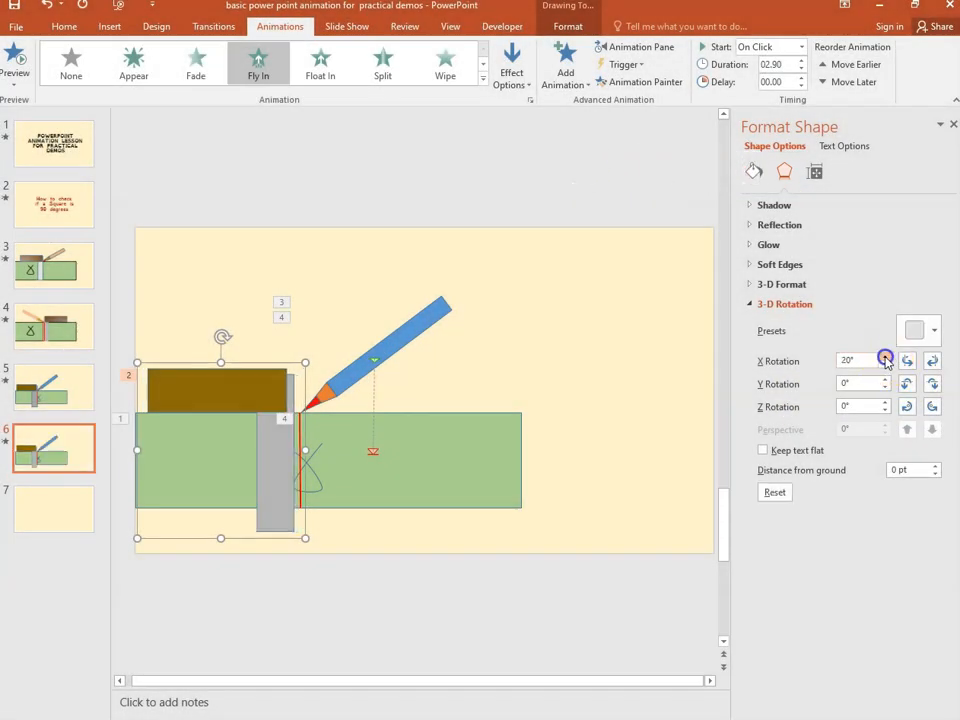
pyautogui.click(885, 357)
pyautogui.click(885, 357)
pyautogui.click(885, 357)
pyautogui.click(885, 357)
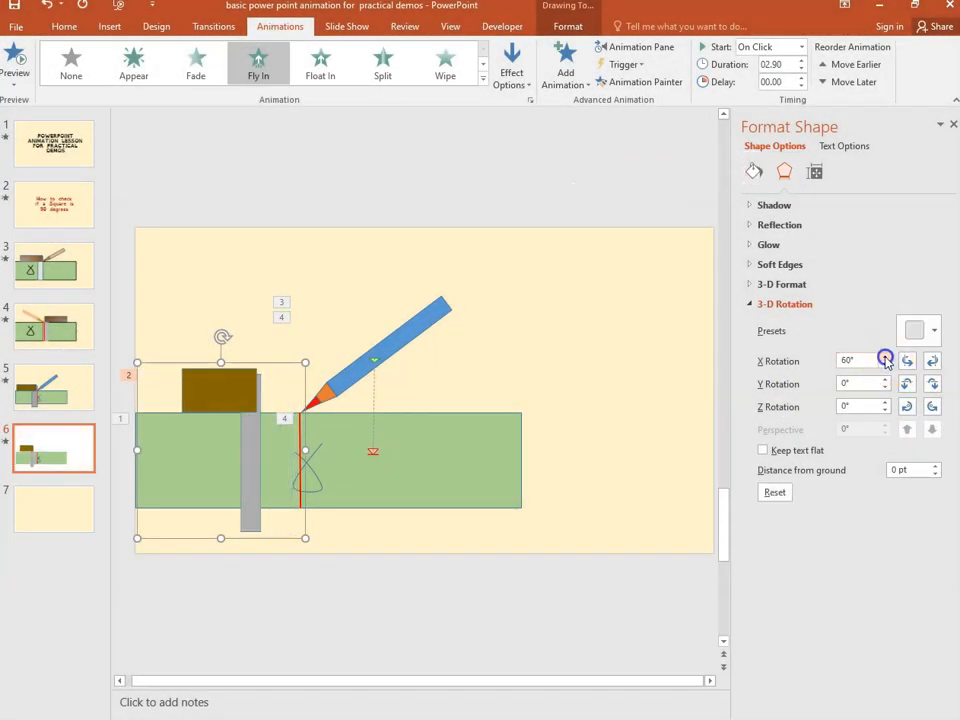
pyautogui.click(885, 357)
pyautogui.click(885, 357)
pyautogui.click(885, 357)
pyautogui.click(885, 357)
pyautogui.click(885, 357)
pyautogui.click(885, 357)
pyautogui.click(885, 357)
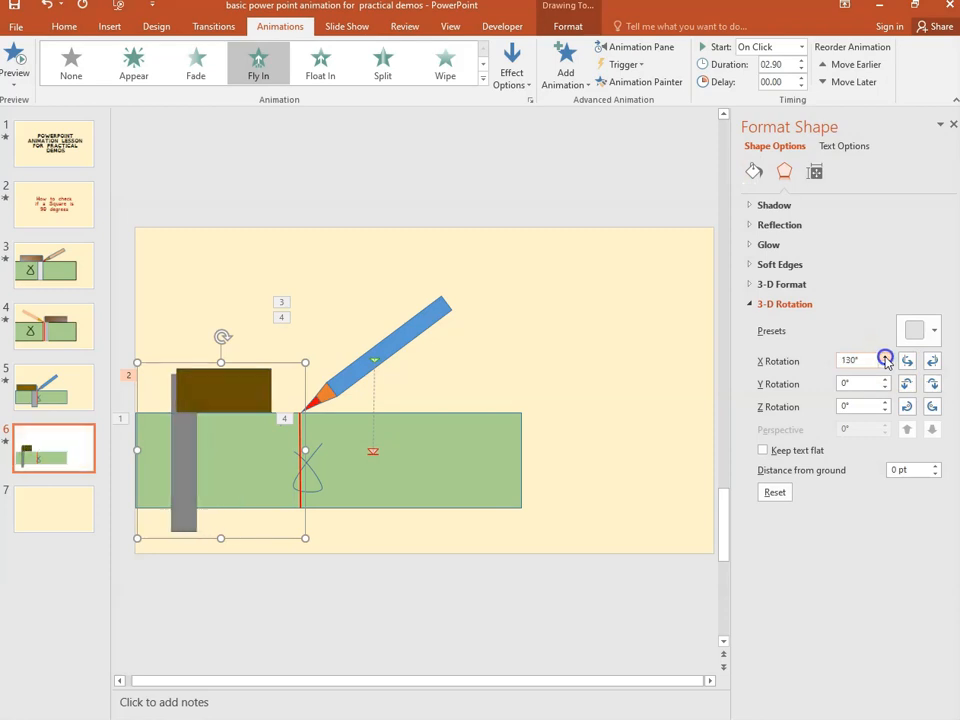
pyautogui.click(885, 357)
pyautogui.click(885, 357)
pyautogui.click(885, 357)
pyautogui.click(885, 357)
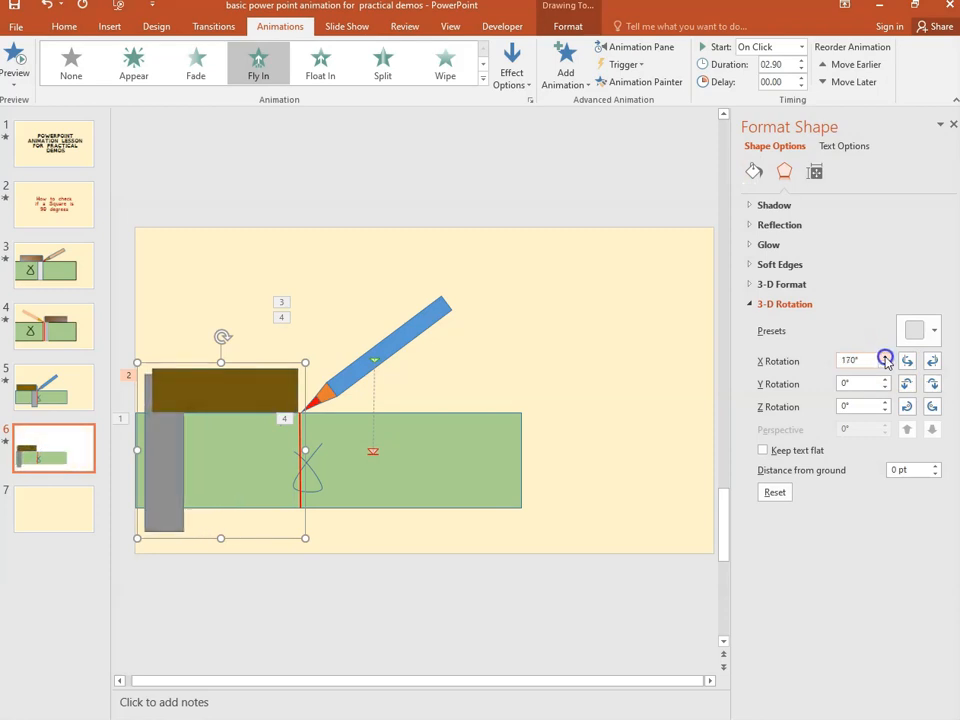
pyautogui.click(885, 357)
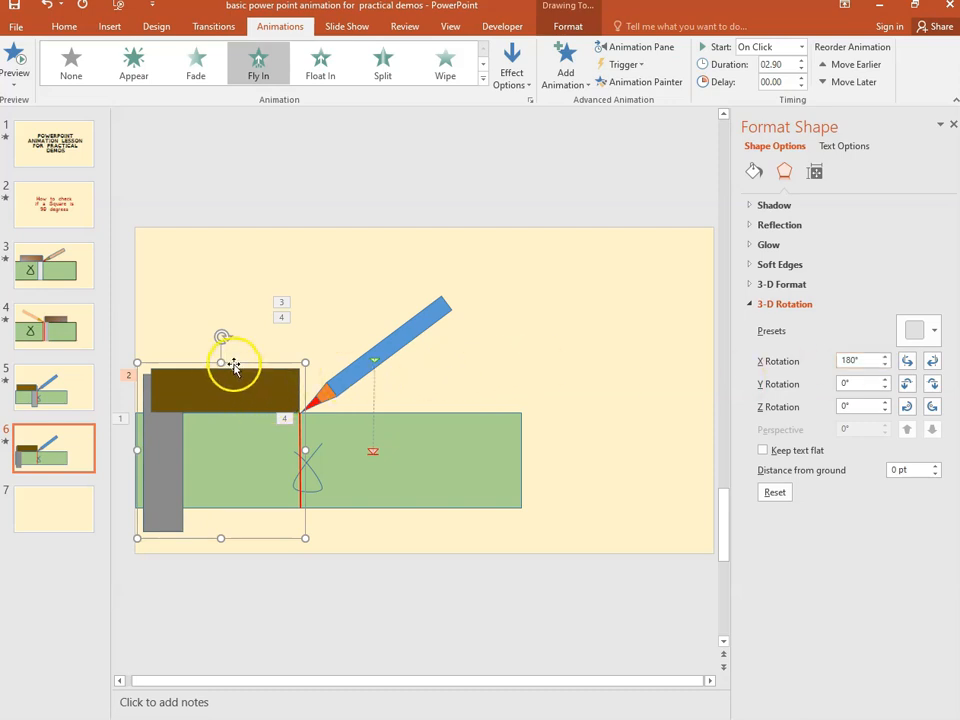
pyautogui.moveTo(228, 365); pyautogui.dragTo(381, 369)
# Step: Rotate the pencil and place it left of the red line with its tip touching the line's upper end, and shift the square slightly right
pyautogui.click(420, 325)
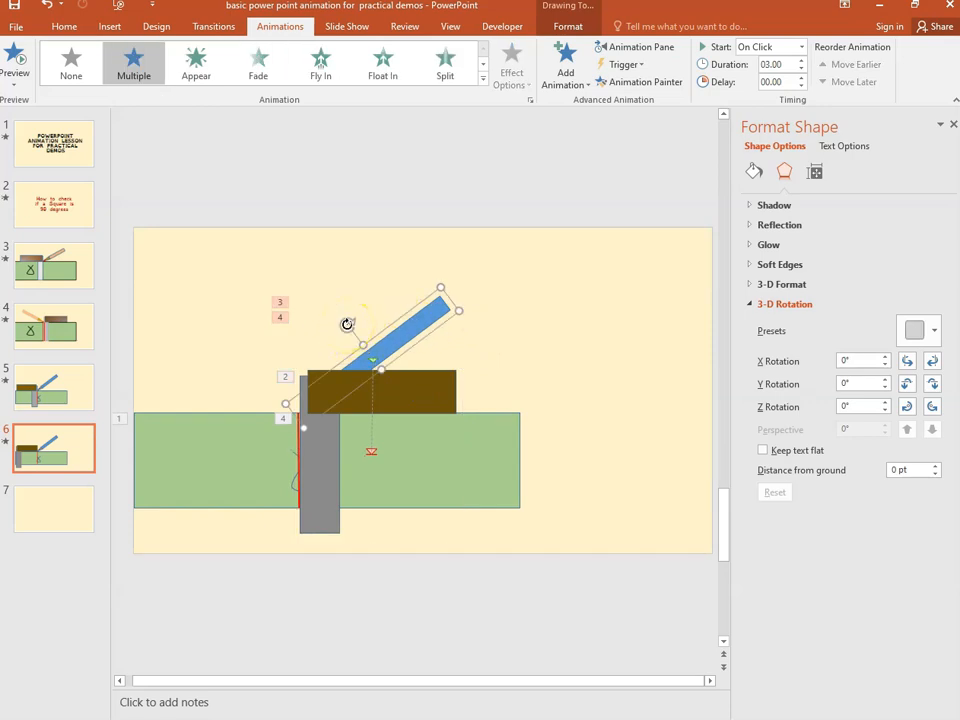
pyautogui.moveTo(347, 324); pyautogui.dragTo(270, 506)
pyautogui.click(363, 340)
pyautogui.moveTo(363, 340)
pyautogui.mouseDown()
pyautogui.moveTo(343, 321)
pyautogui.moveTo(255, 321)
pyautogui.moveTo(197, 336)
pyautogui.mouseUp()
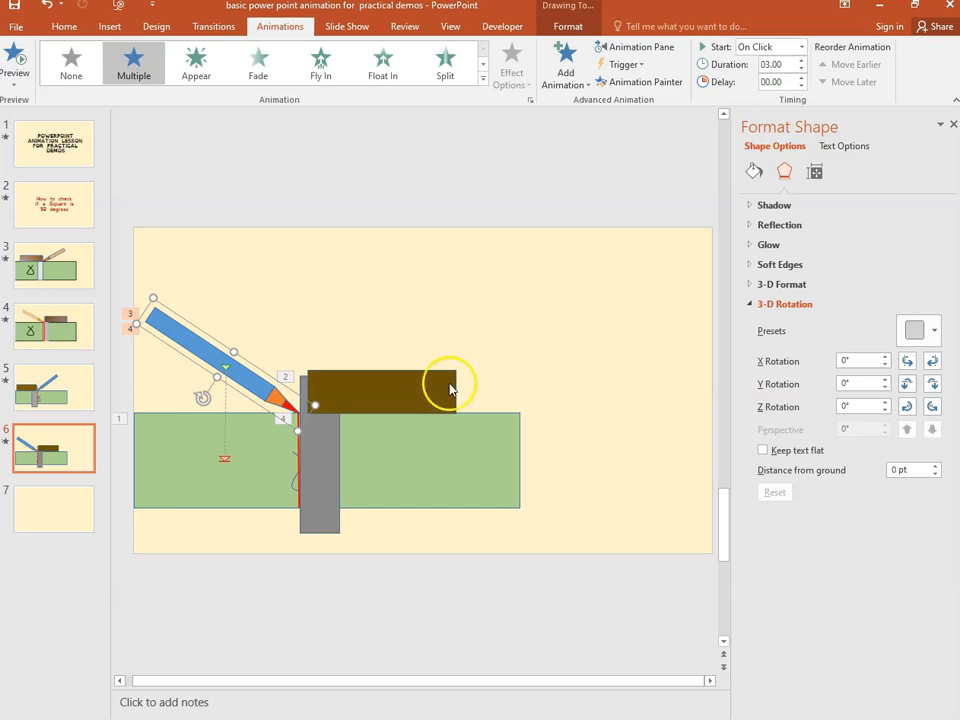
pyautogui.click(345, 390)
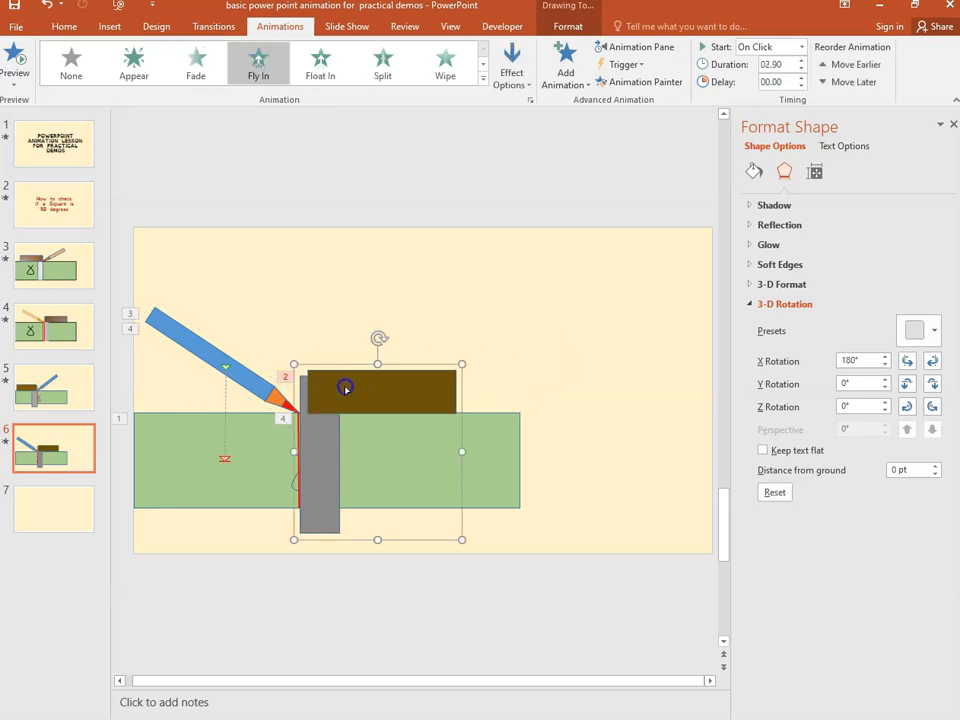
pyautogui.moveTo(362, 366); pyautogui.dragTo(380, 366)
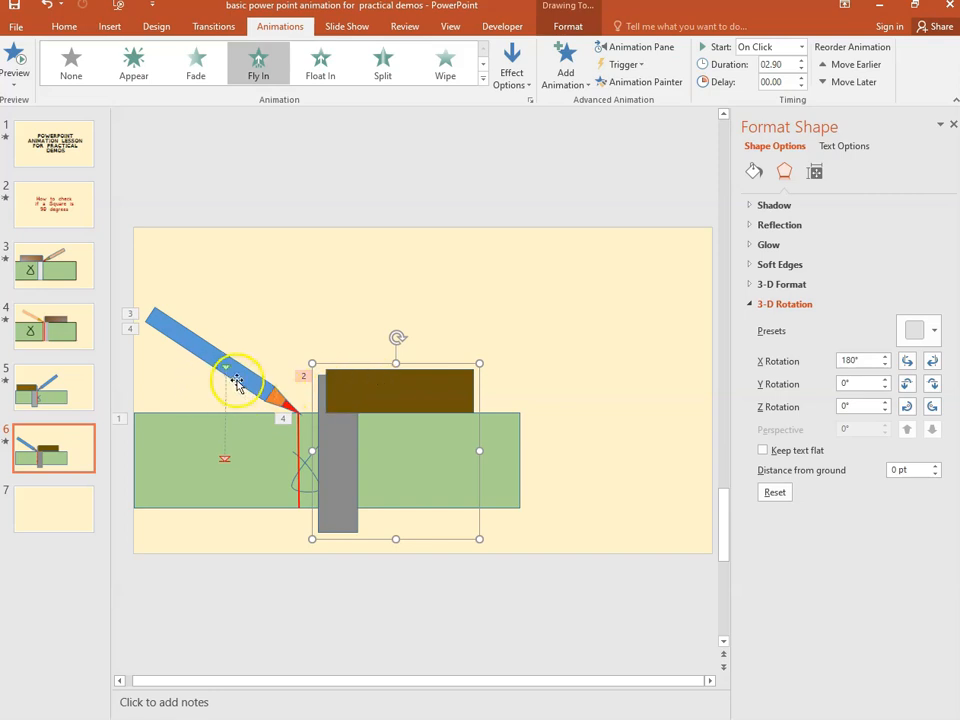
# Step: Duplicate the red line, place the copy between the original line and the square, and move the pencil tip to the copy
pyautogui.click(297, 432)
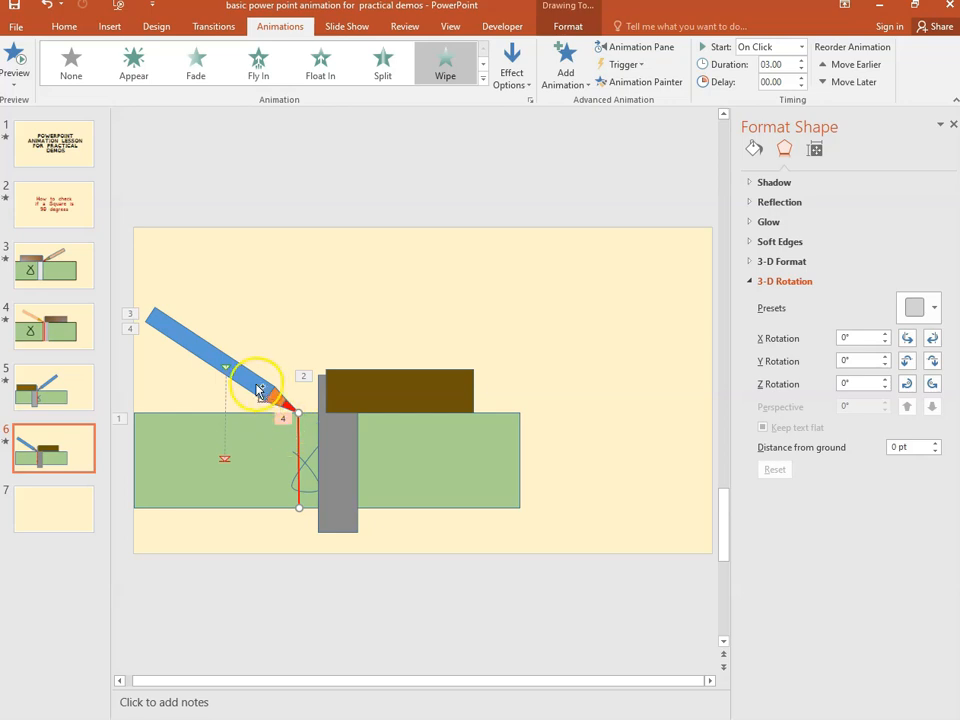
pyautogui.rightClick(297, 441)
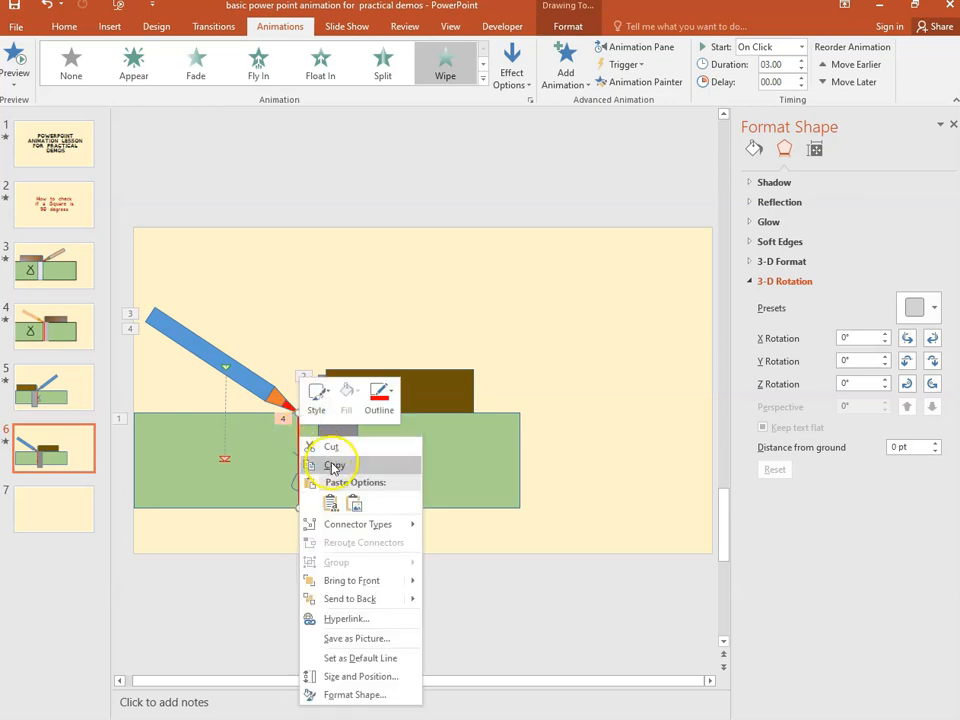
pyautogui.click(335, 466)
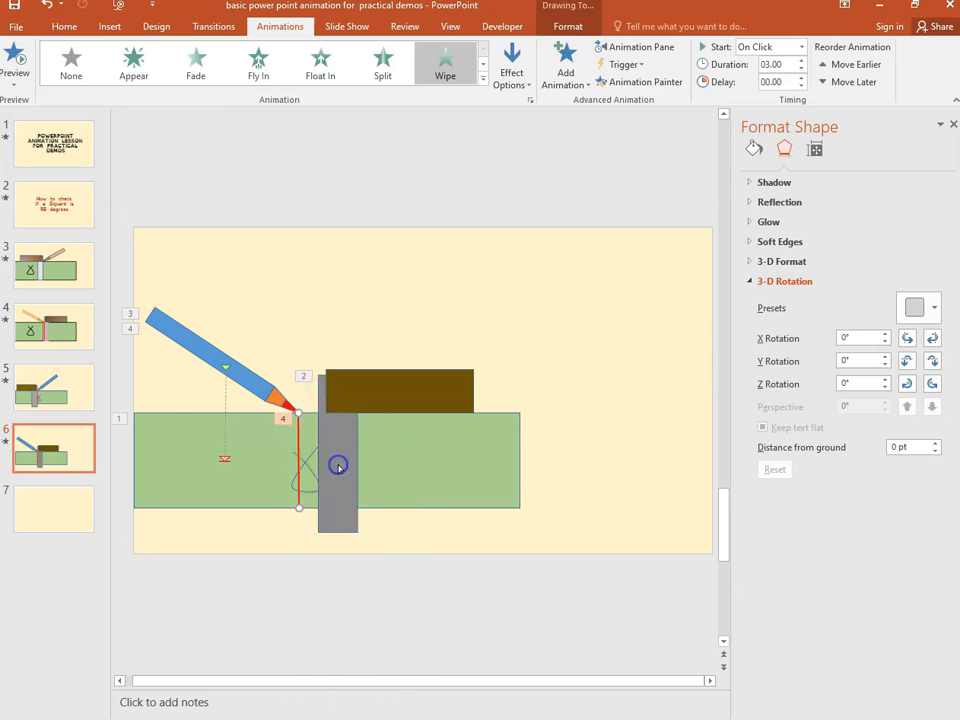
pyautogui.rightClick(338, 325)
pyautogui.click(366, 356)
pyautogui.moveTo(300, 439)
pyautogui.mouseDown()
pyautogui.moveTo(308, 437)
pyautogui.moveTo(300, 439)
pyautogui.mouseUp()
pyautogui.click(268, 353)
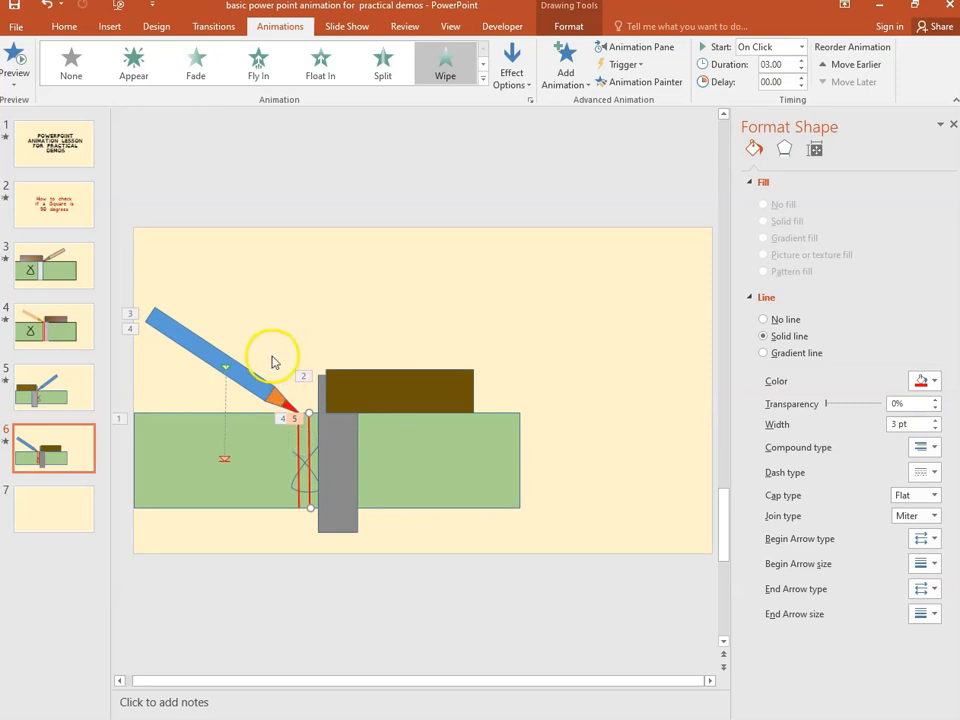
pyautogui.click(255, 385)
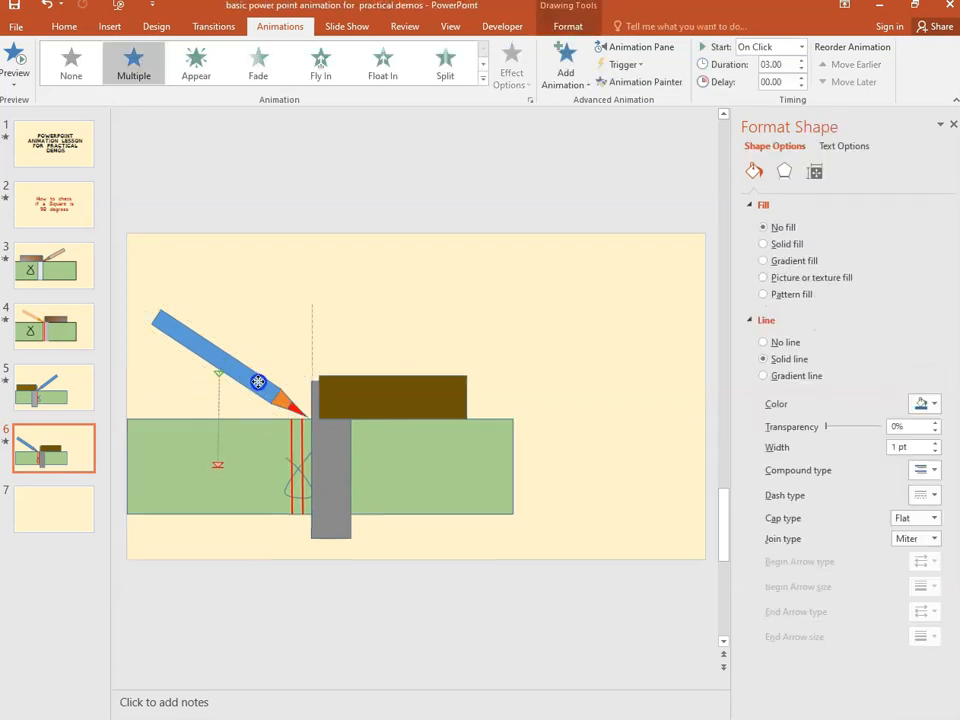
pyautogui.click(300, 349)
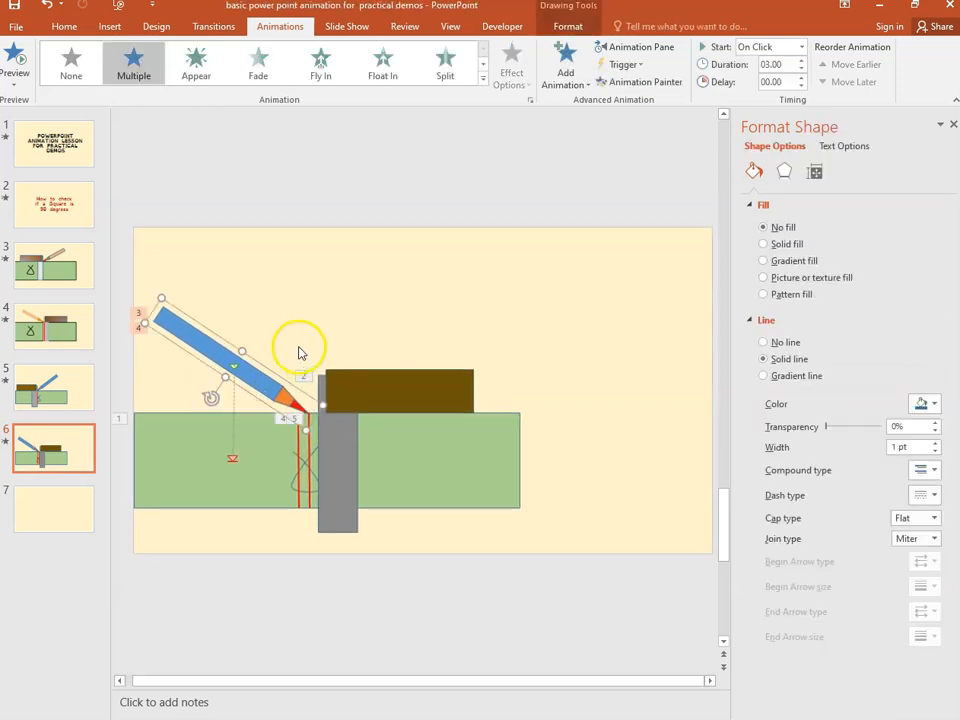
# Step: Remove the Wipe animation from the original red line and preview the slide's animations
pyautogui.click(297, 496)
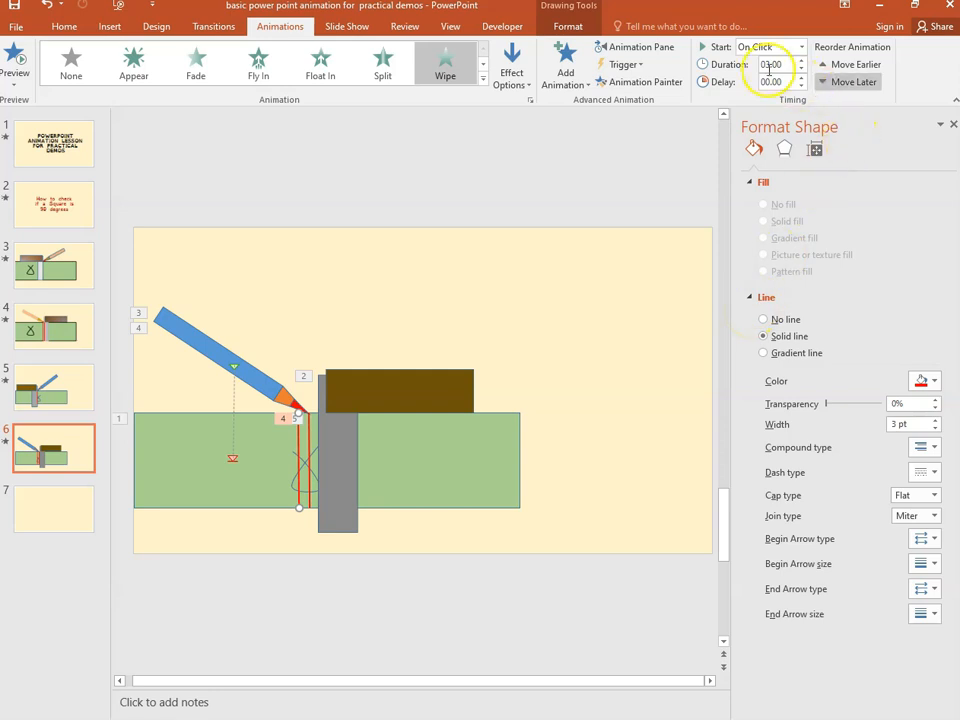
pyautogui.click(648, 48)
pyautogui.click(668, 322)
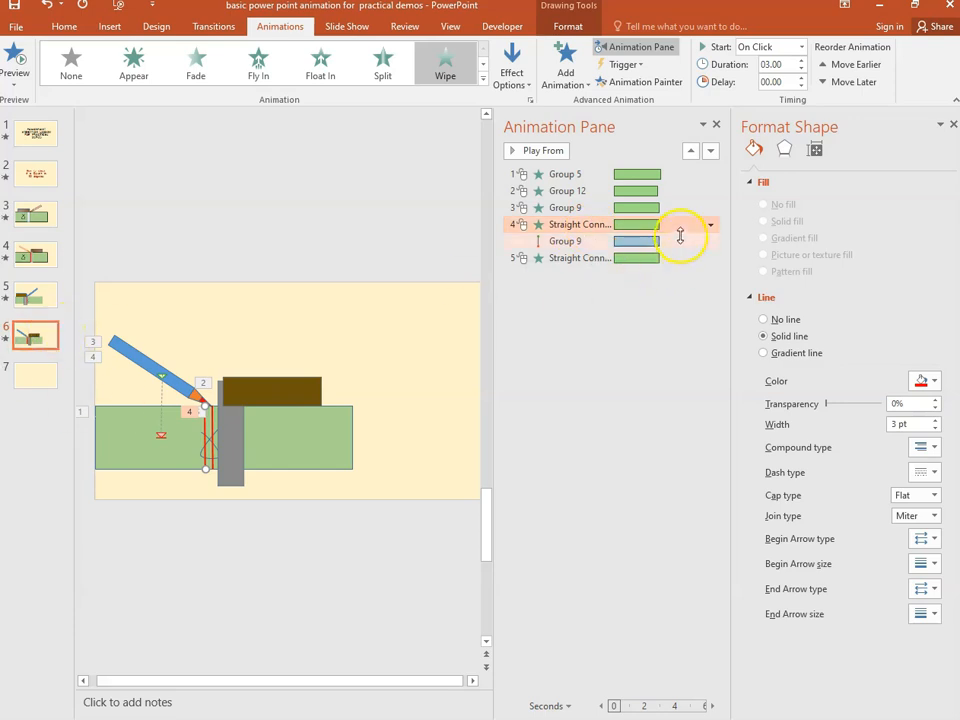
pyautogui.rightClick(589, 226)
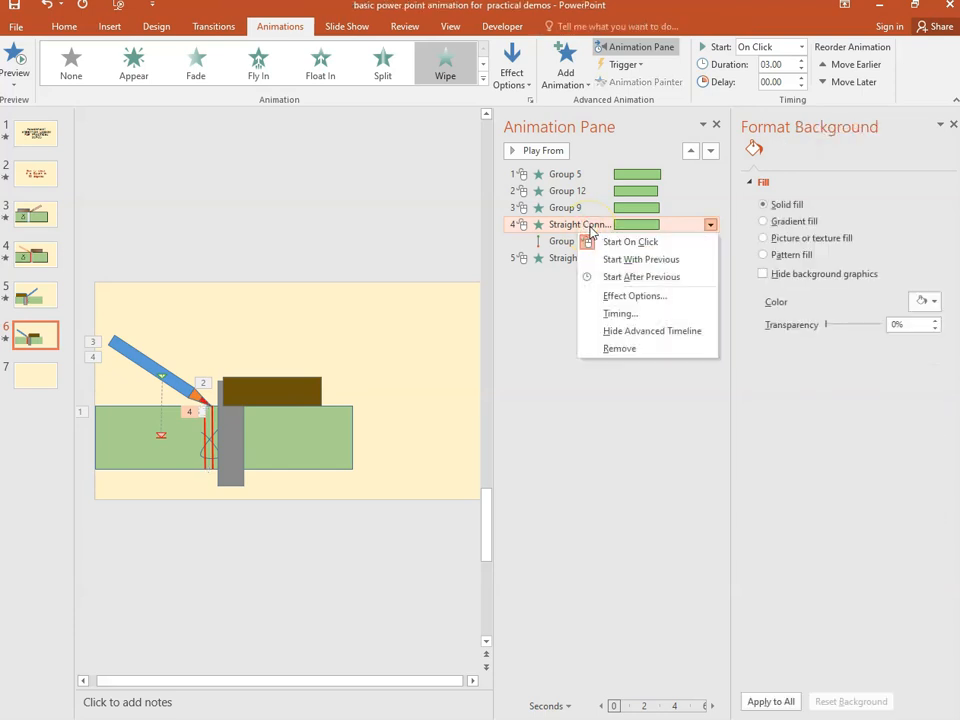
pyautogui.click(620, 348)
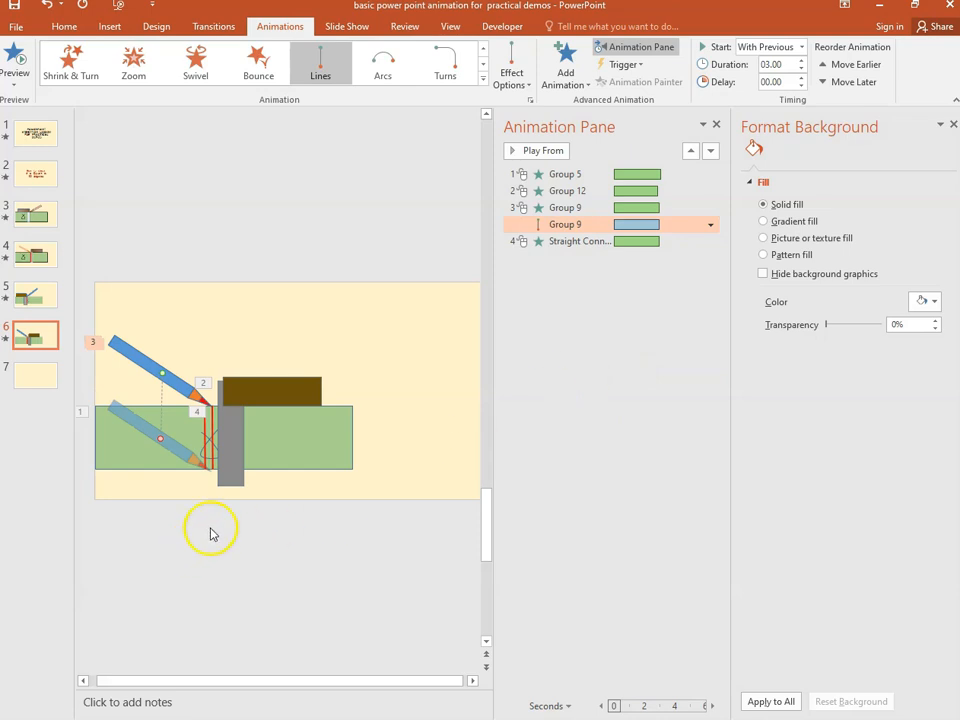
pyautogui.click(718, 126)
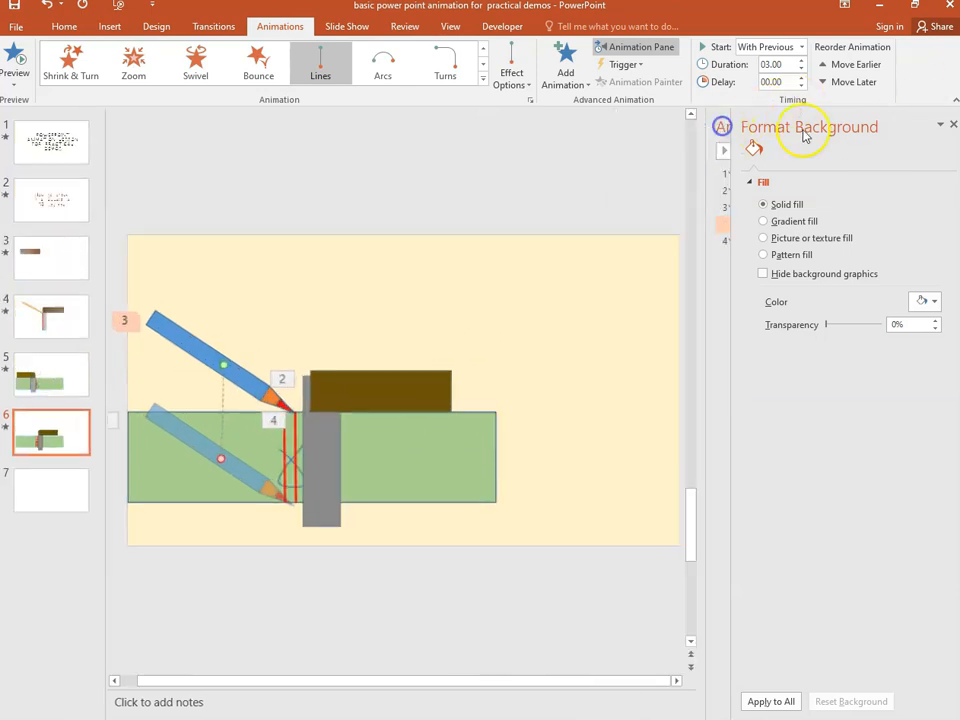
pyautogui.click(953, 128)
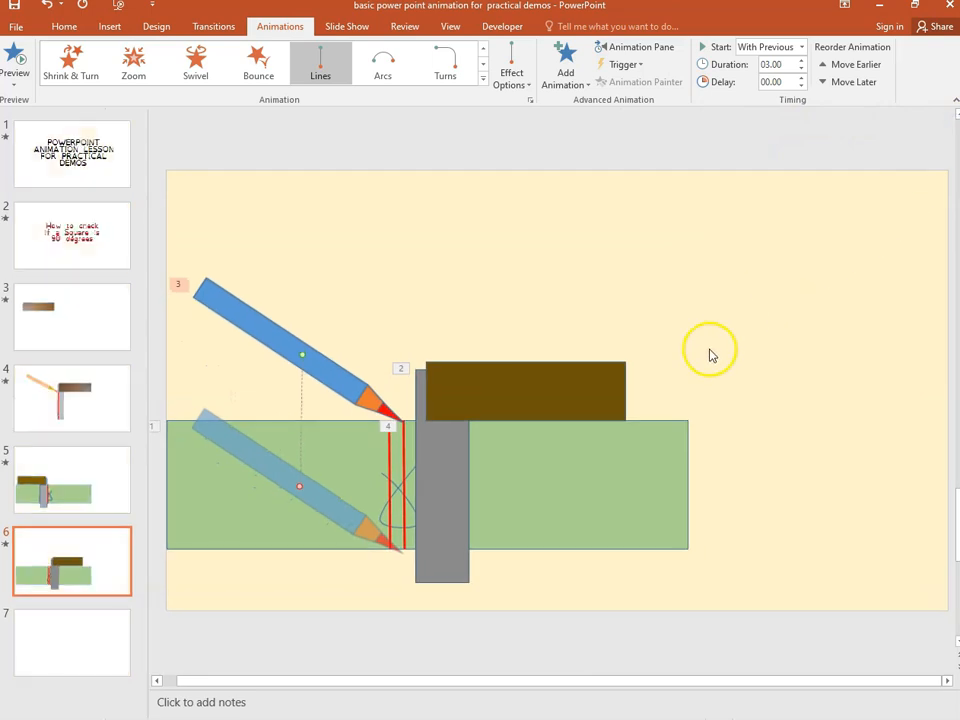
pyautogui.click(18, 62)
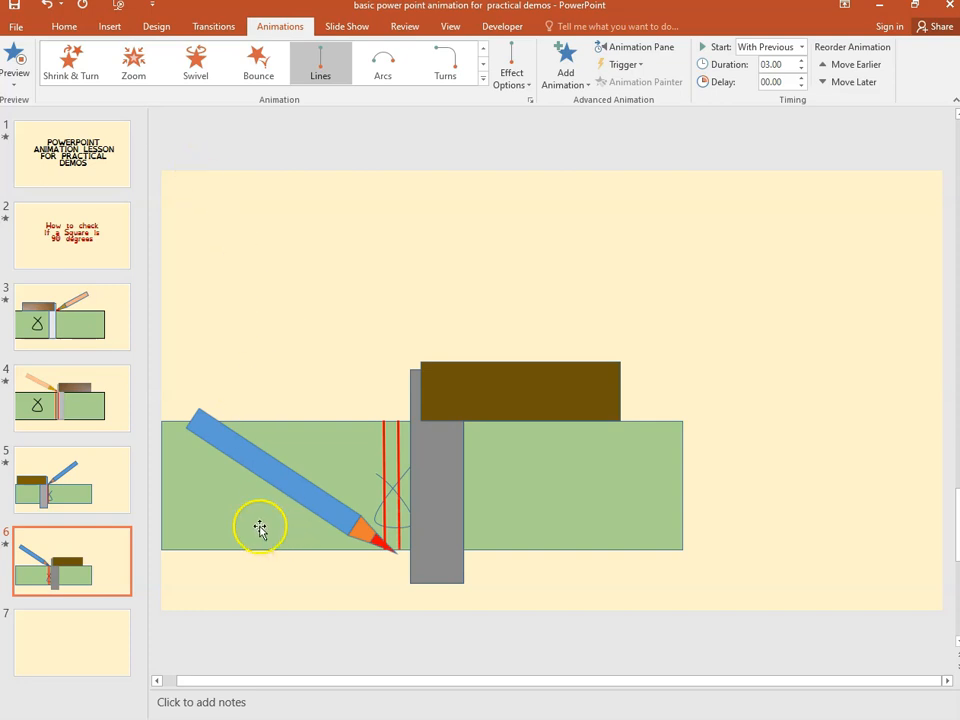
# Step: Remove the Fly In animation from the grouped board on slide 6
pyautogui.click(223, 496)
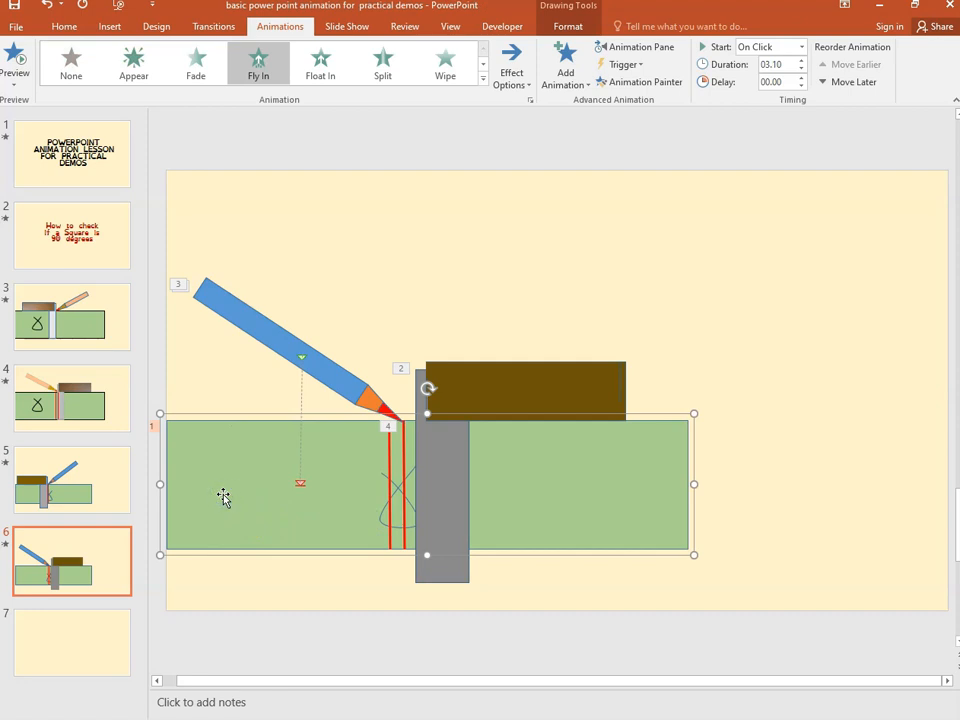
pyautogui.click(636, 48)
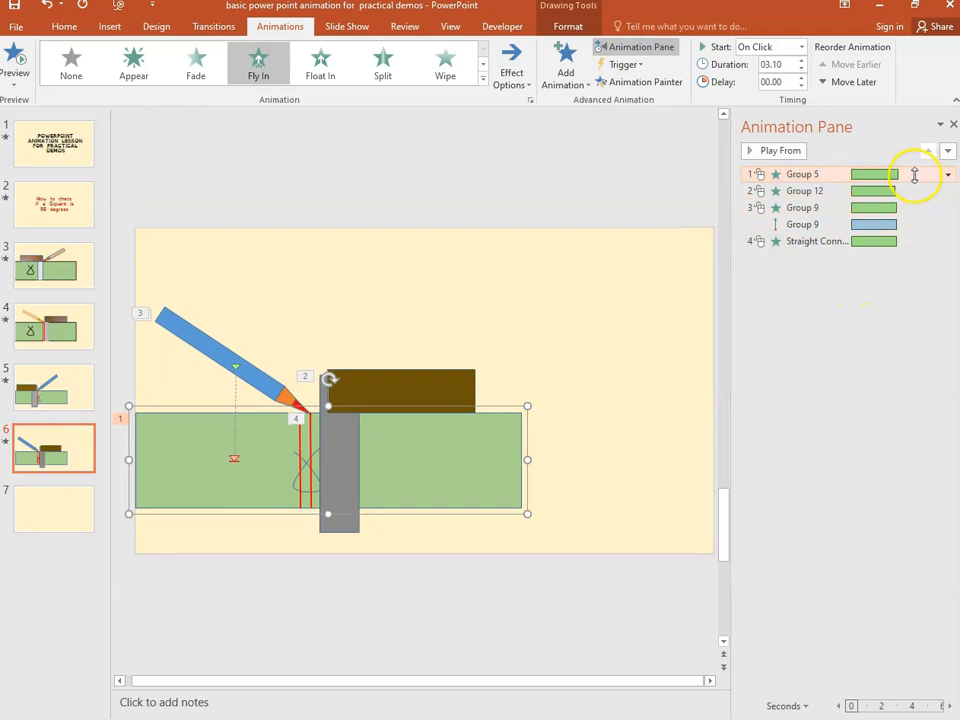
pyautogui.rightClick(916, 176)
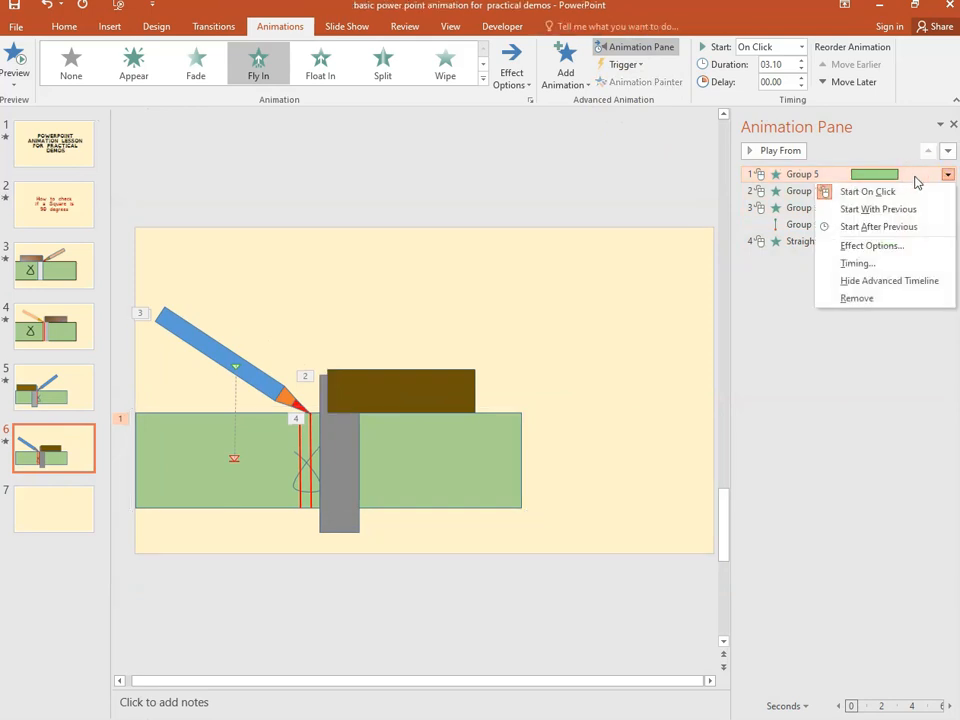
pyautogui.click(866, 299)
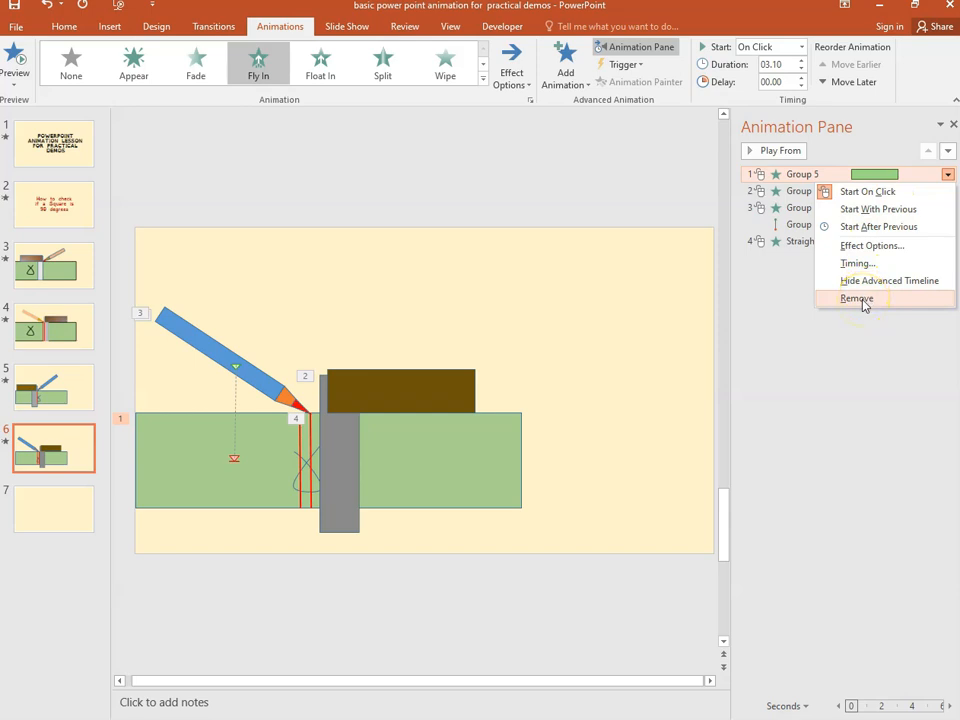
pyautogui.click(864, 300)
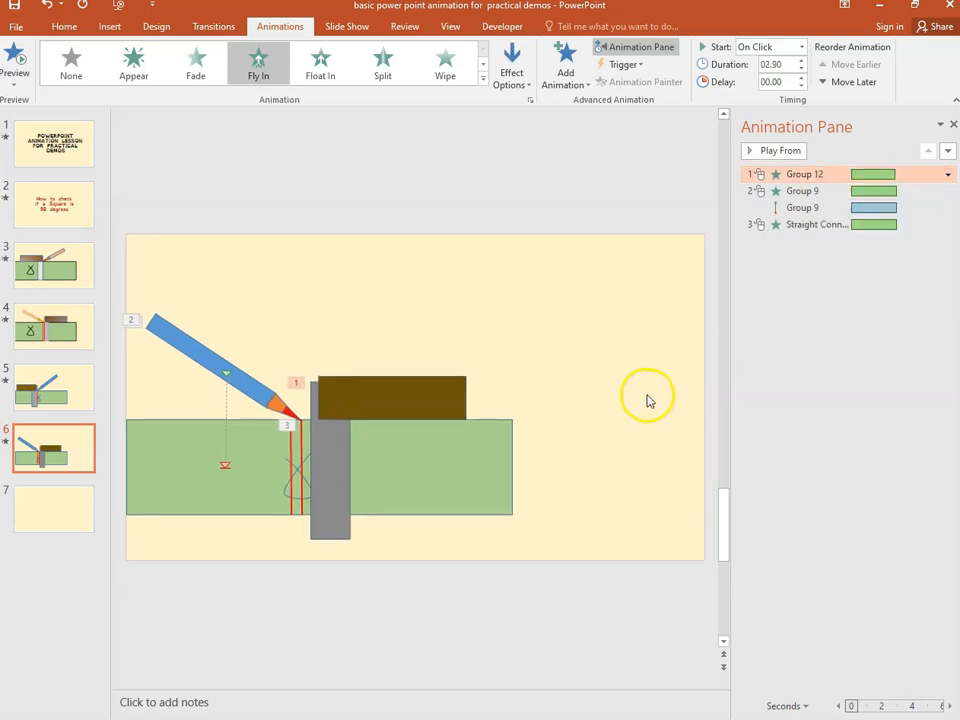
# Step: Check which animations belong to the second red line and the pencil, and preview all of slide 6's animations
pyautogui.click(299, 445)
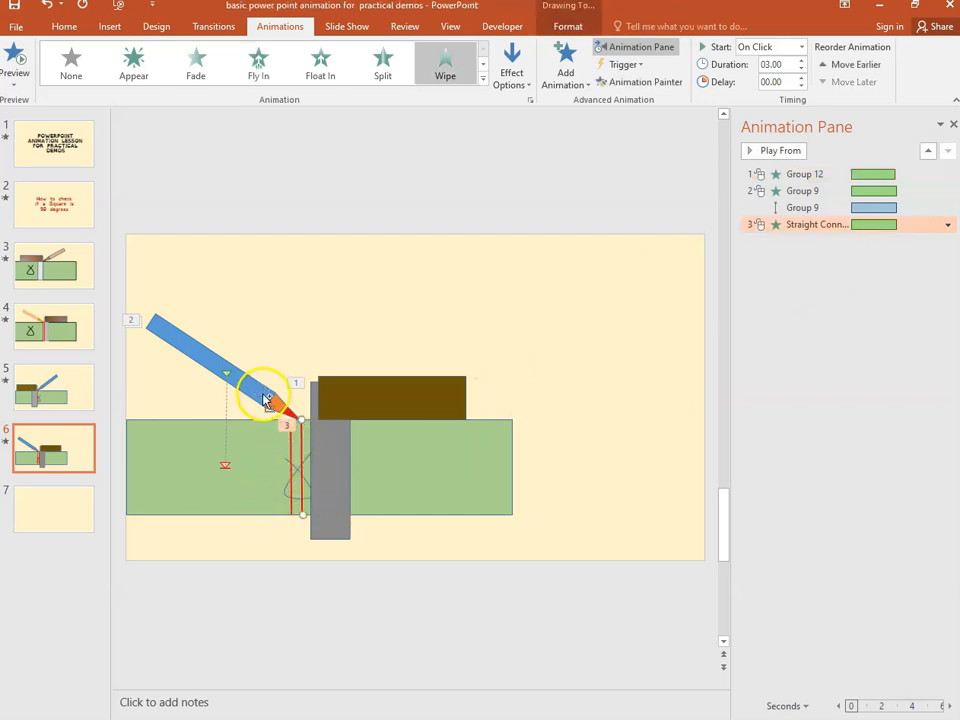
pyautogui.keyDown('shift'); pyautogui.click(267, 400); pyautogui.keyUp('shift')
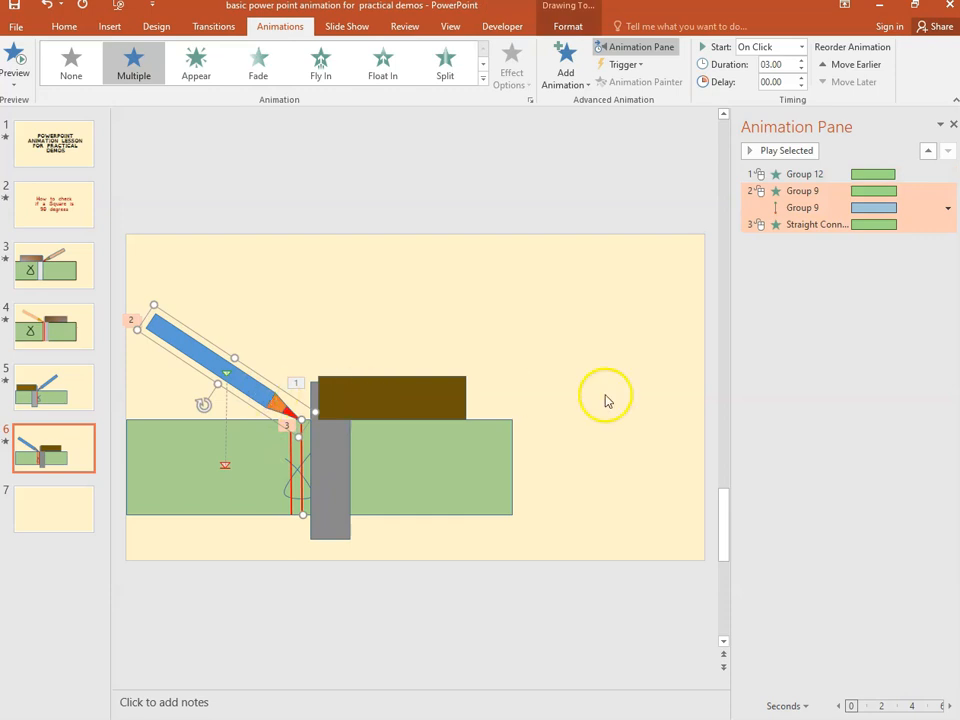
pyautogui.click(808, 390)
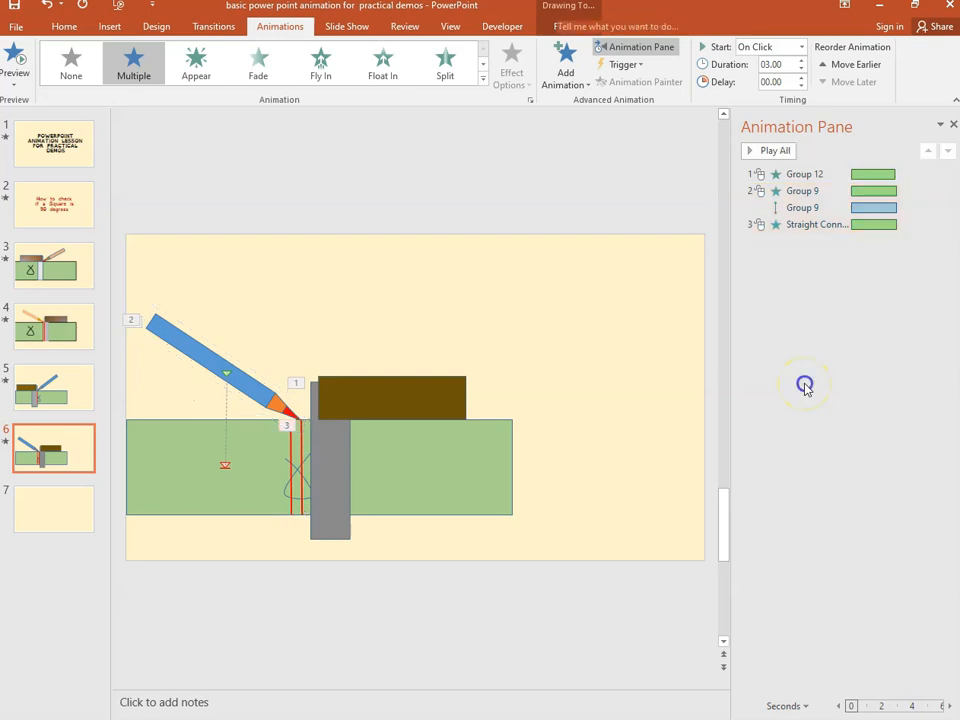
pyautogui.click(15, 58)
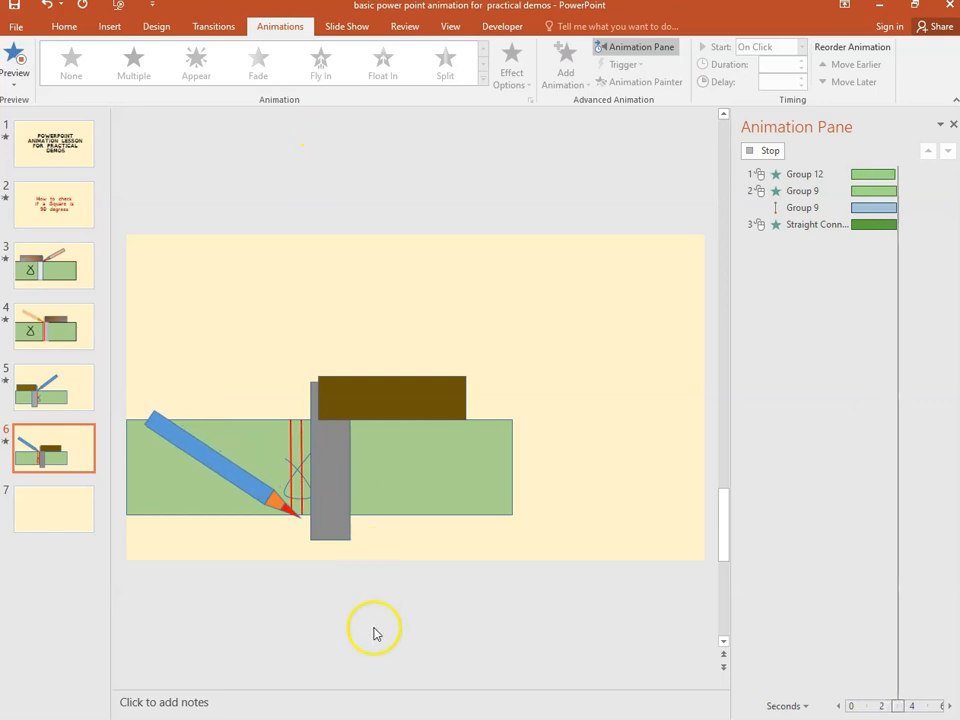
# Step: Open the start and timing options of the Wipe animation on the red line nearest the square
pyautogui.click(301, 496)
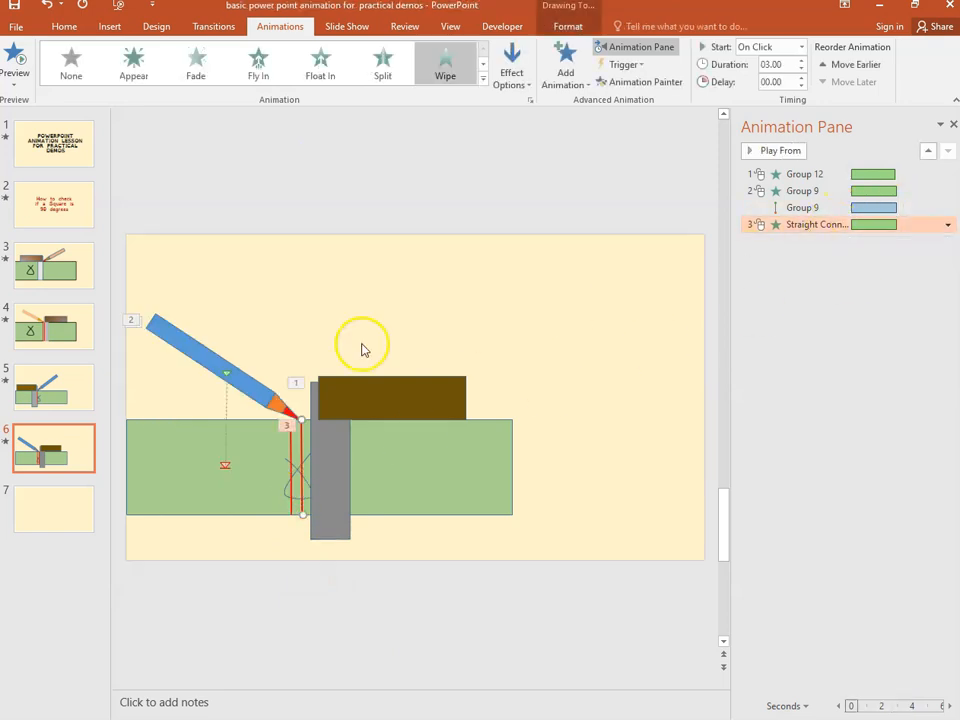
pyautogui.keyDown('shift'); pyautogui.click(257, 396); pyautogui.keyUp('shift')
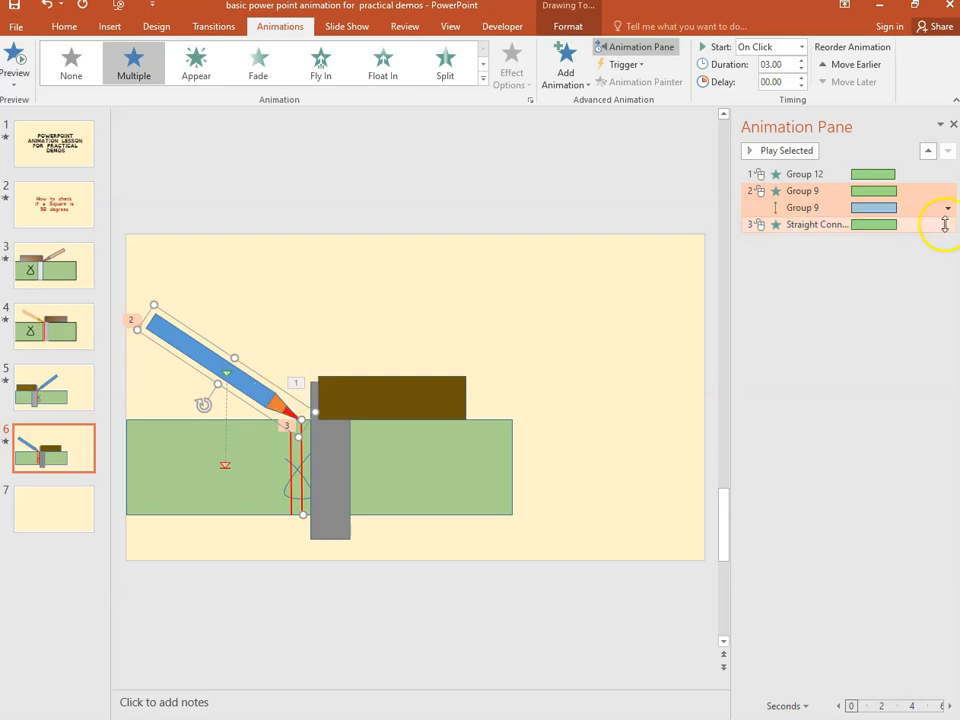
pyautogui.click(904, 225)
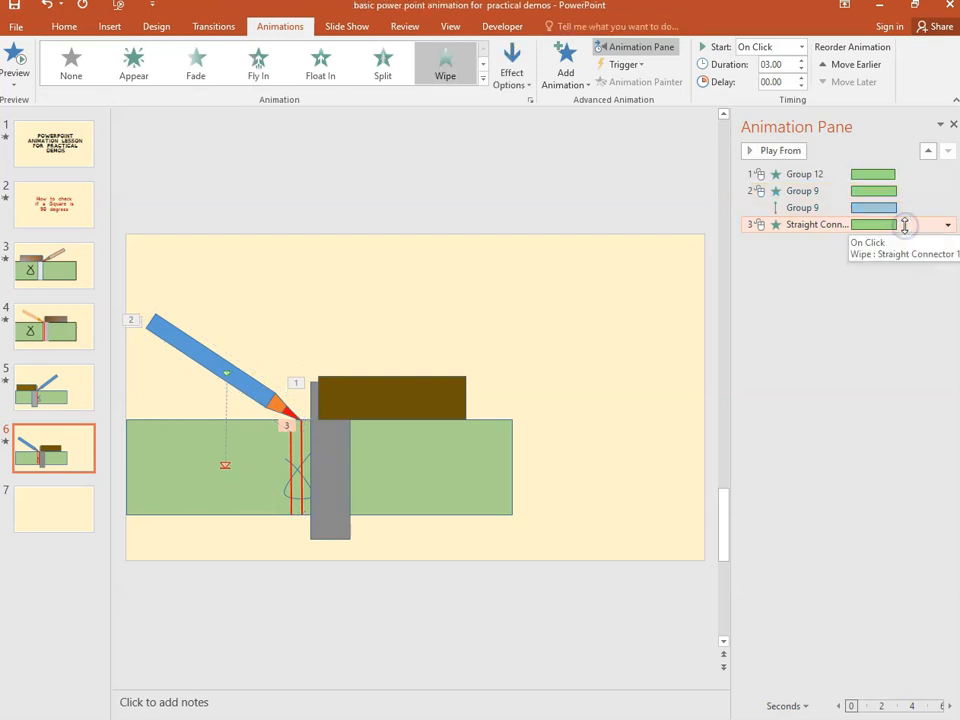
pyautogui.rightClick(905, 225)
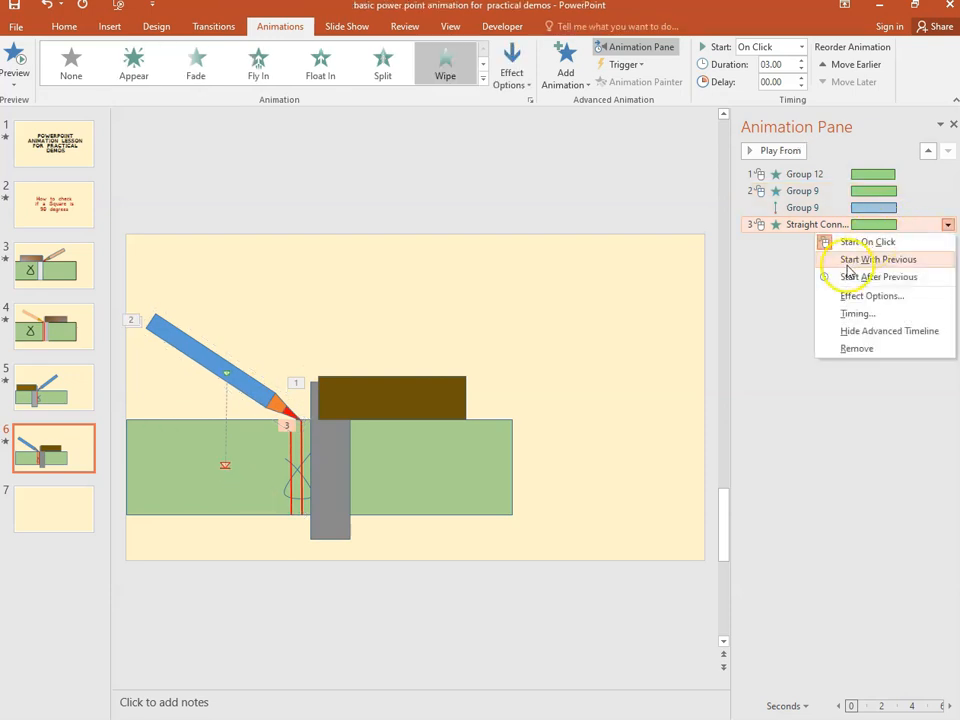